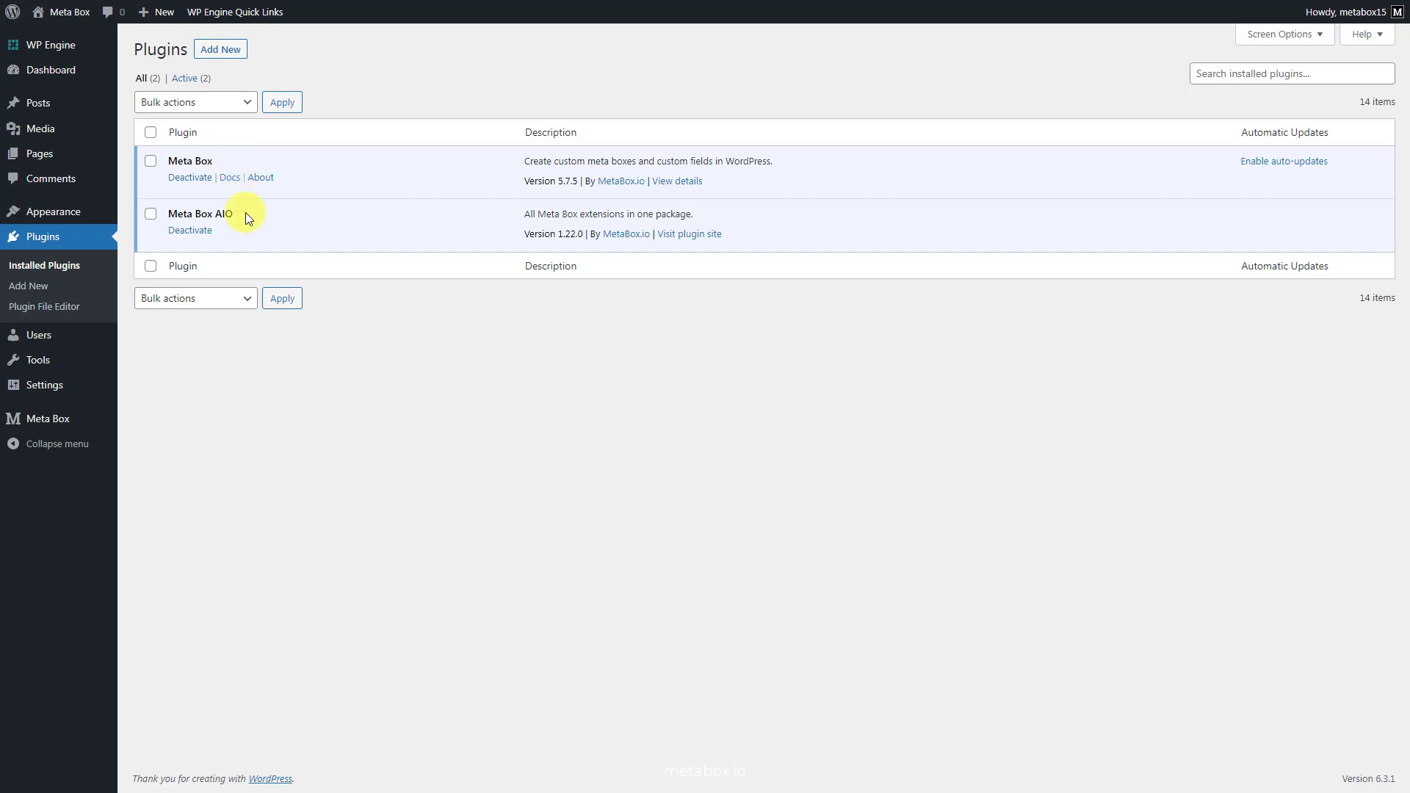
Open the Meta Box extensions list and check which extensions are enabled.
mouse_move(66, 420)
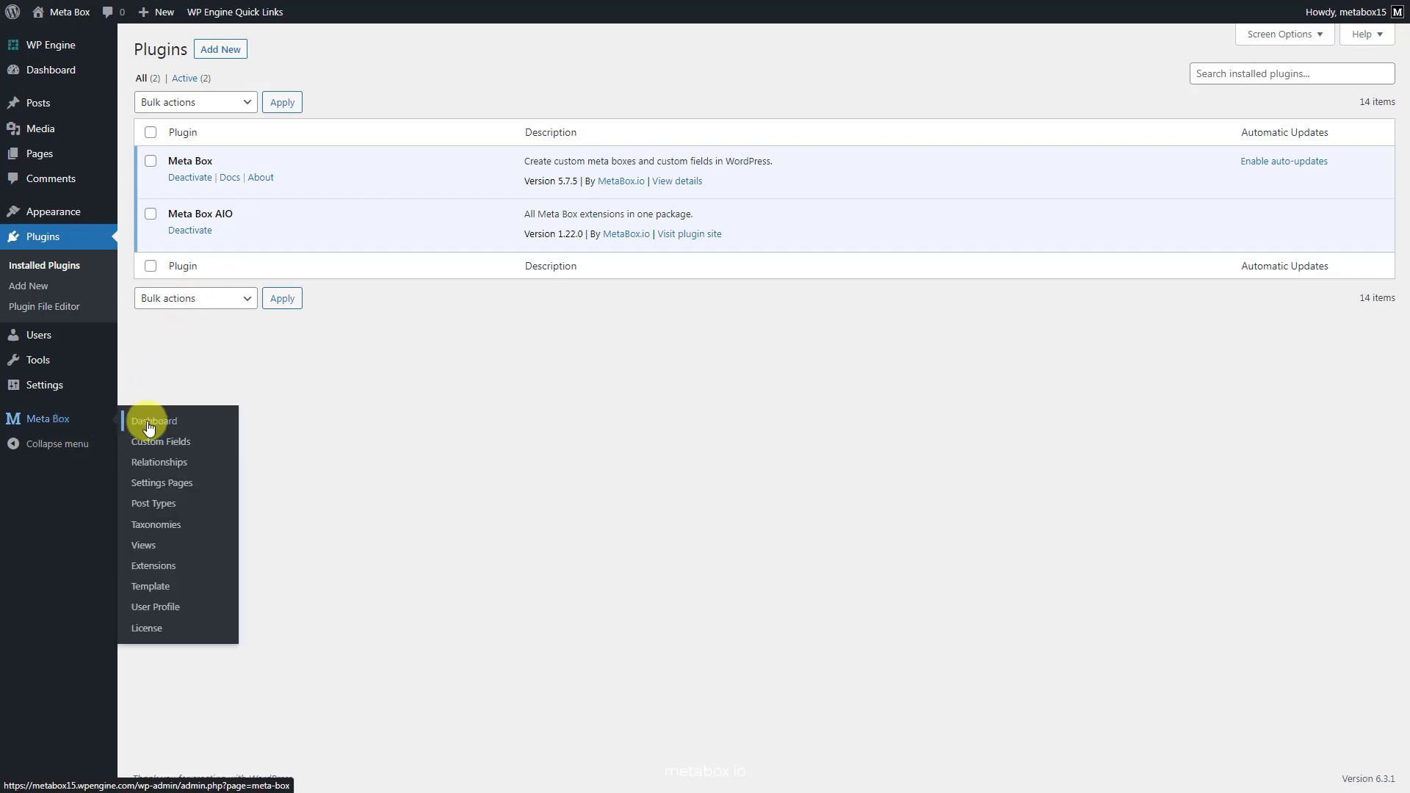
left_click(144, 567)
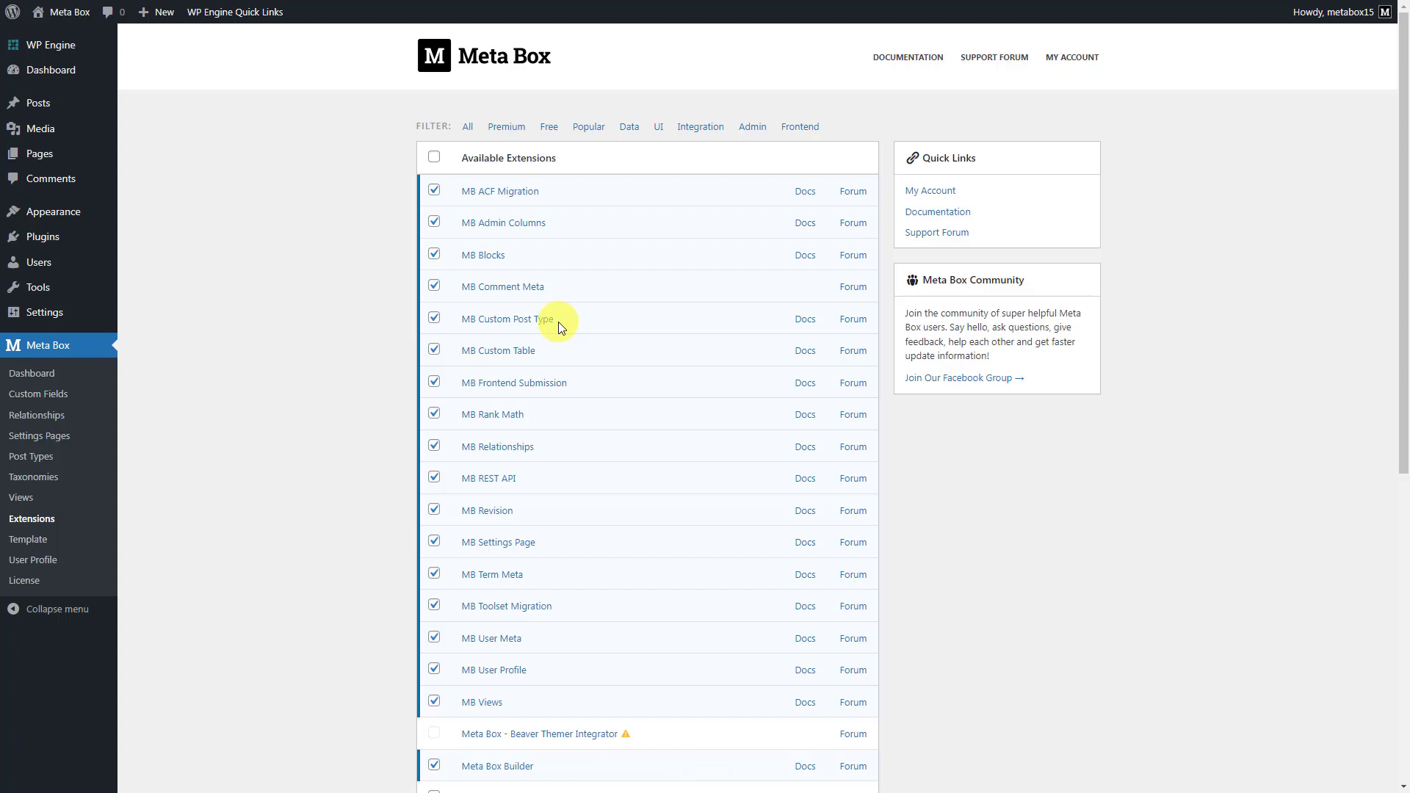
scroll(558, 322, "down", 4)
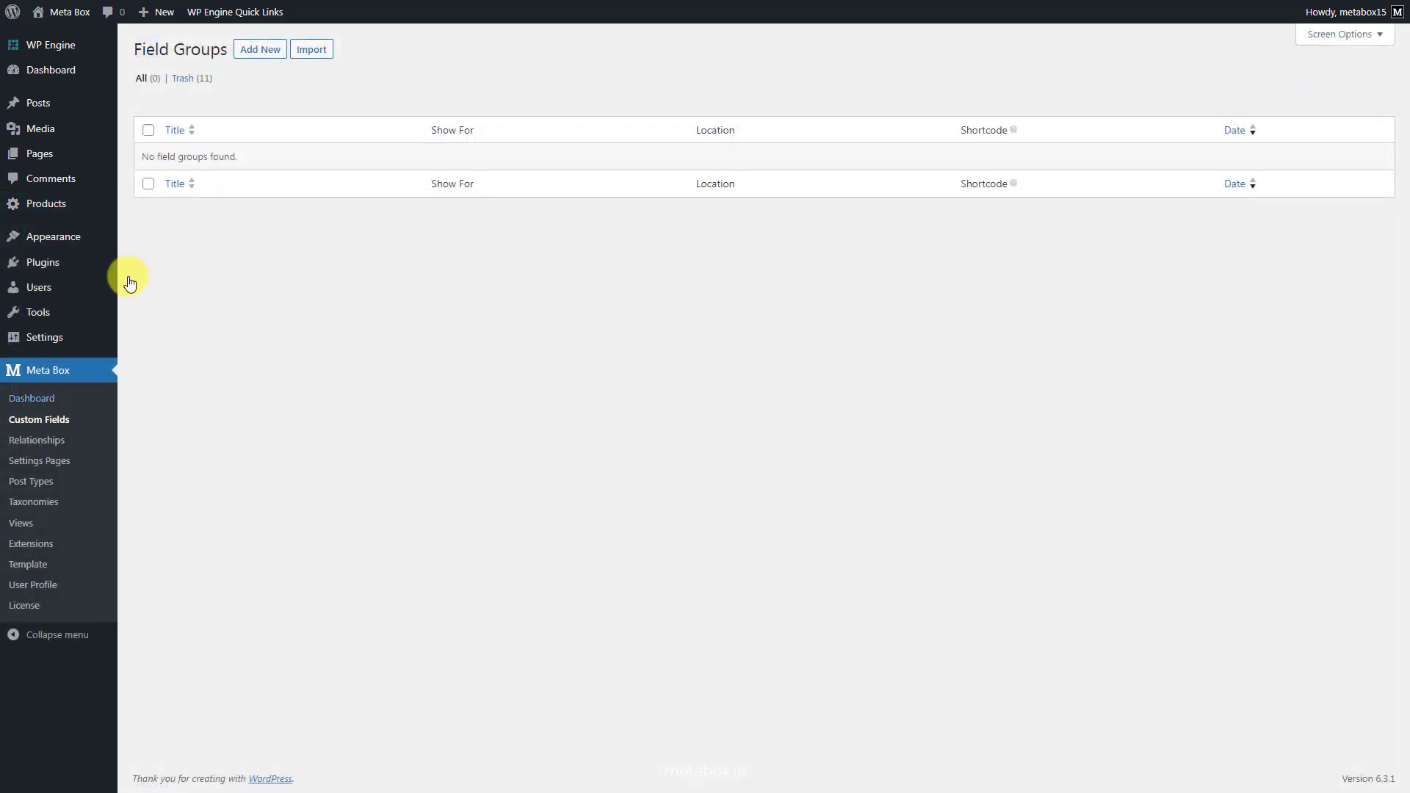
Create a new custom field group titled "Dynamic Favicon".
left_click(263, 50)
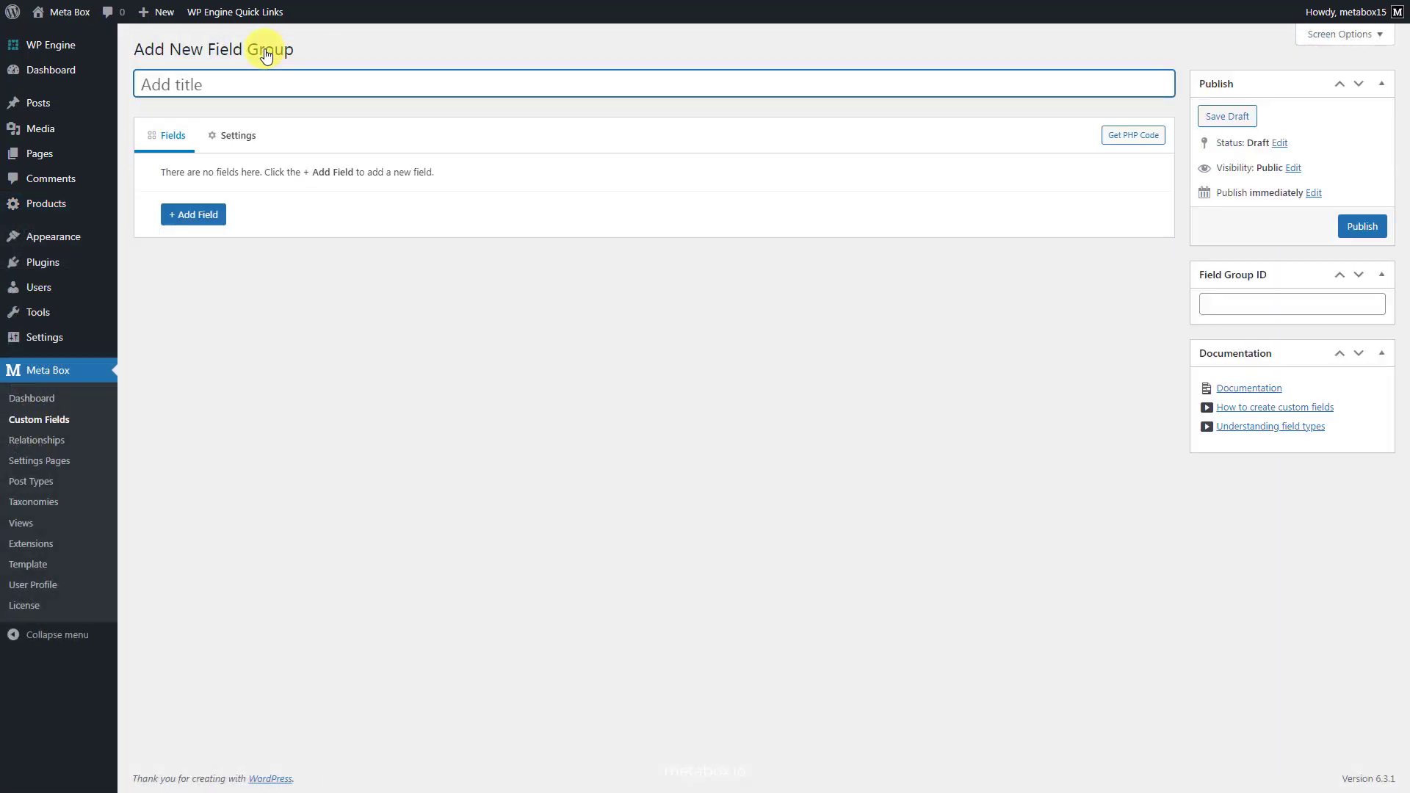
type("Dynamic ")
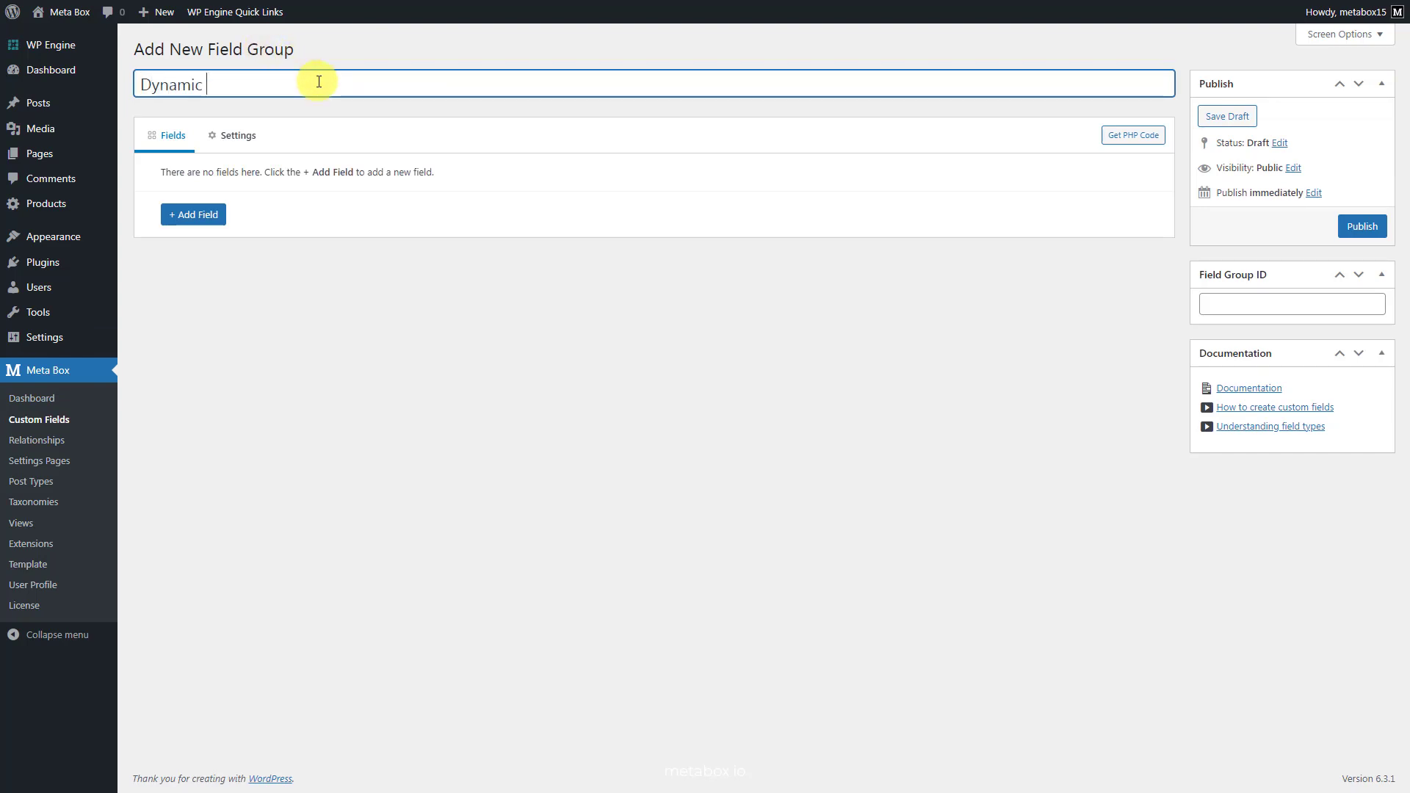
type("Favicon")
Add a Single Image field to the field group and label it "Favicon".
left_click(209, 217)
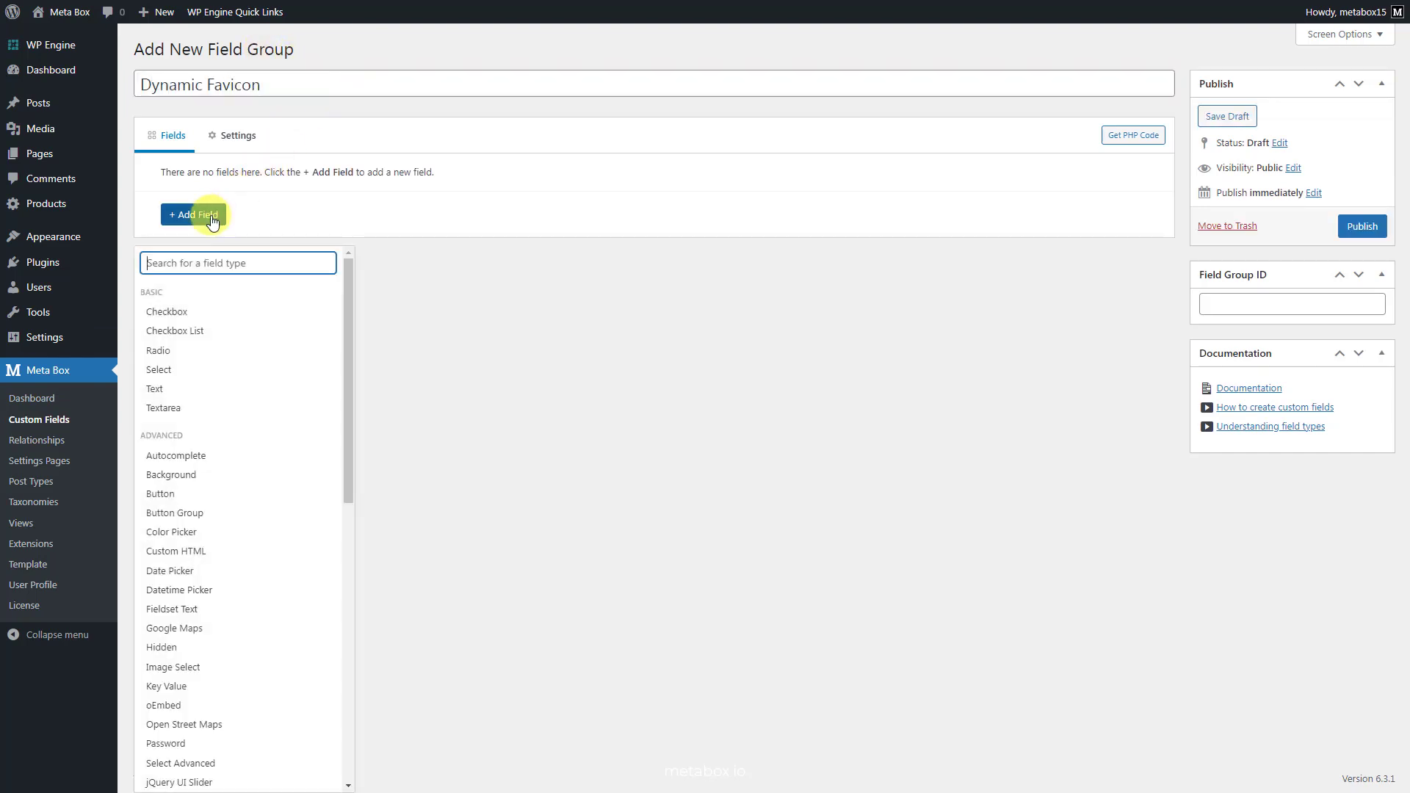
type("single")
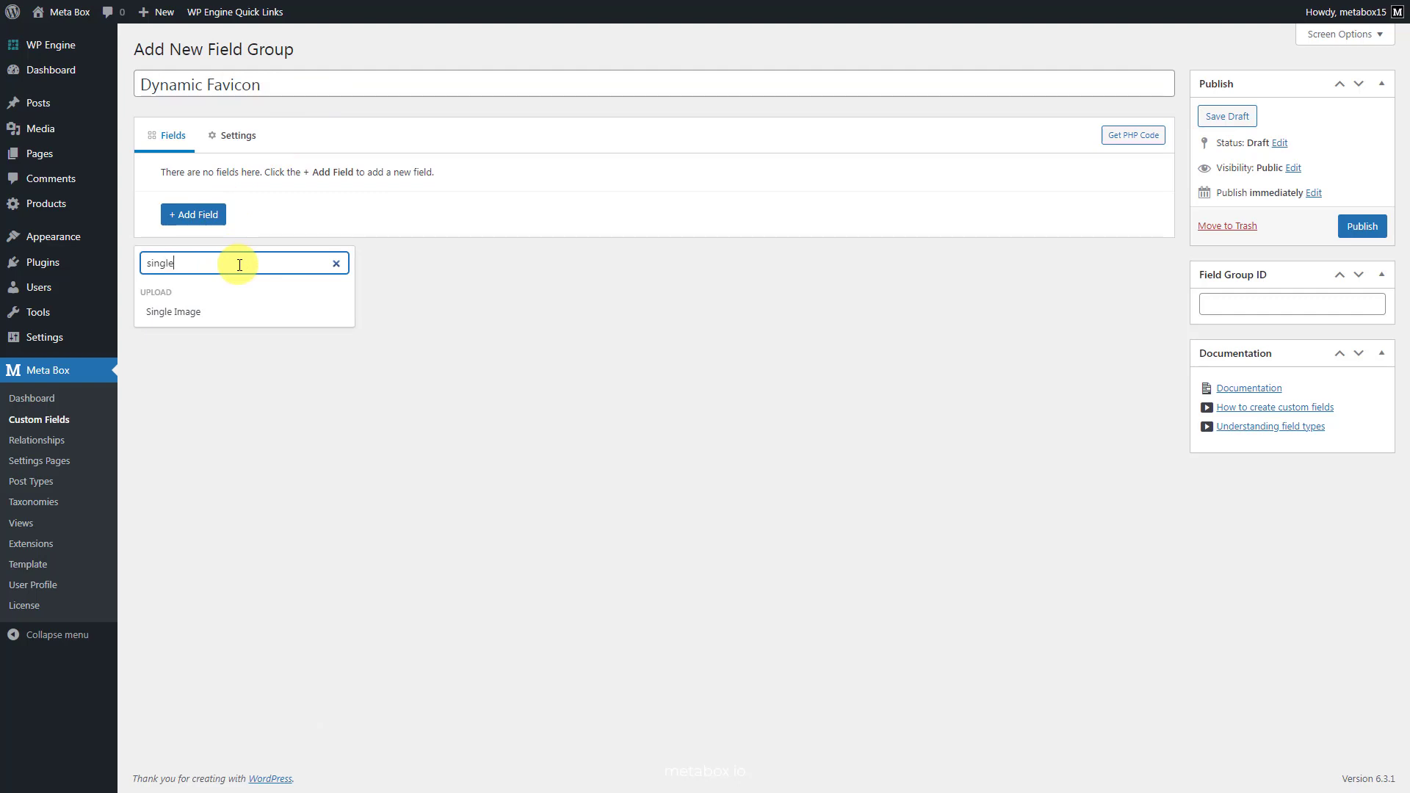
left_click(237, 312)
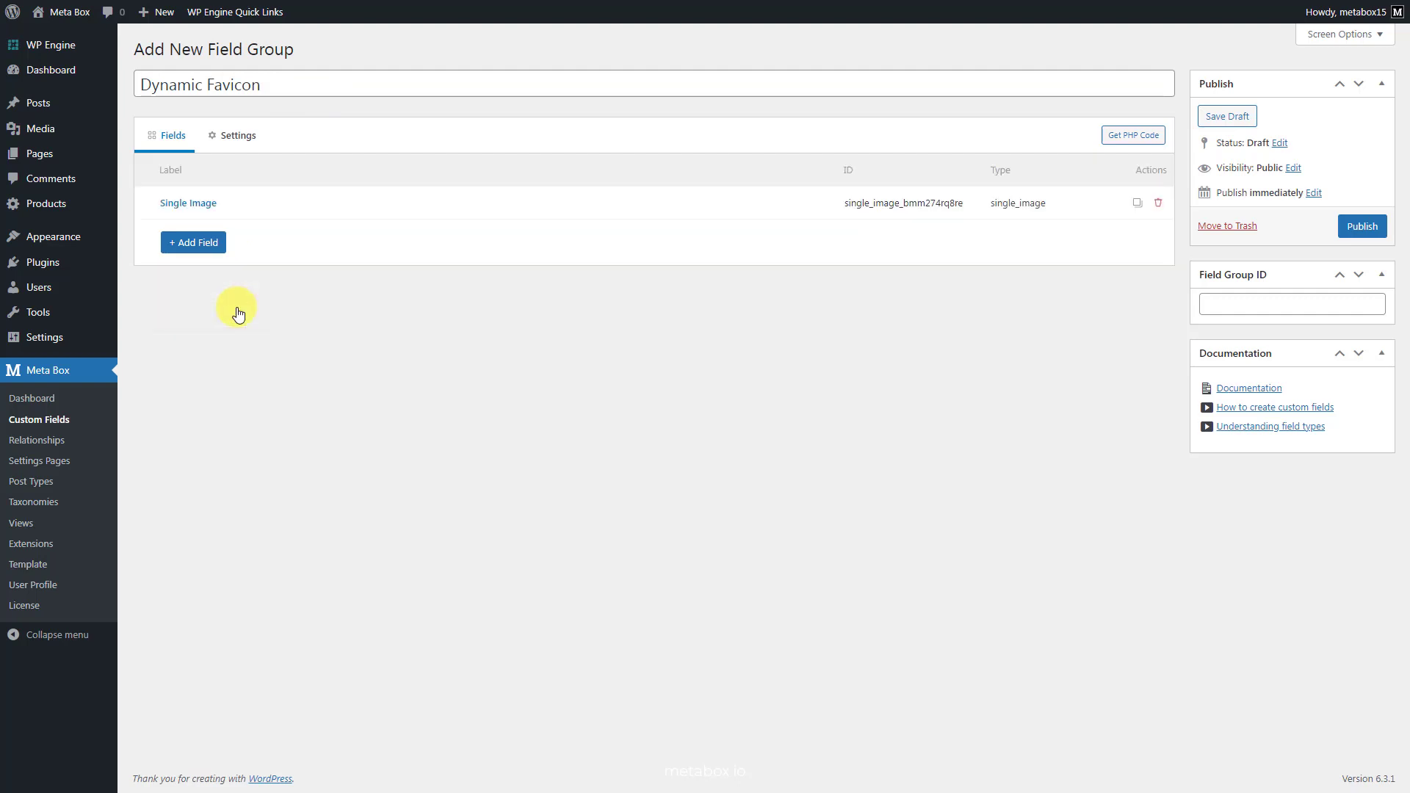
left_click(403, 207)
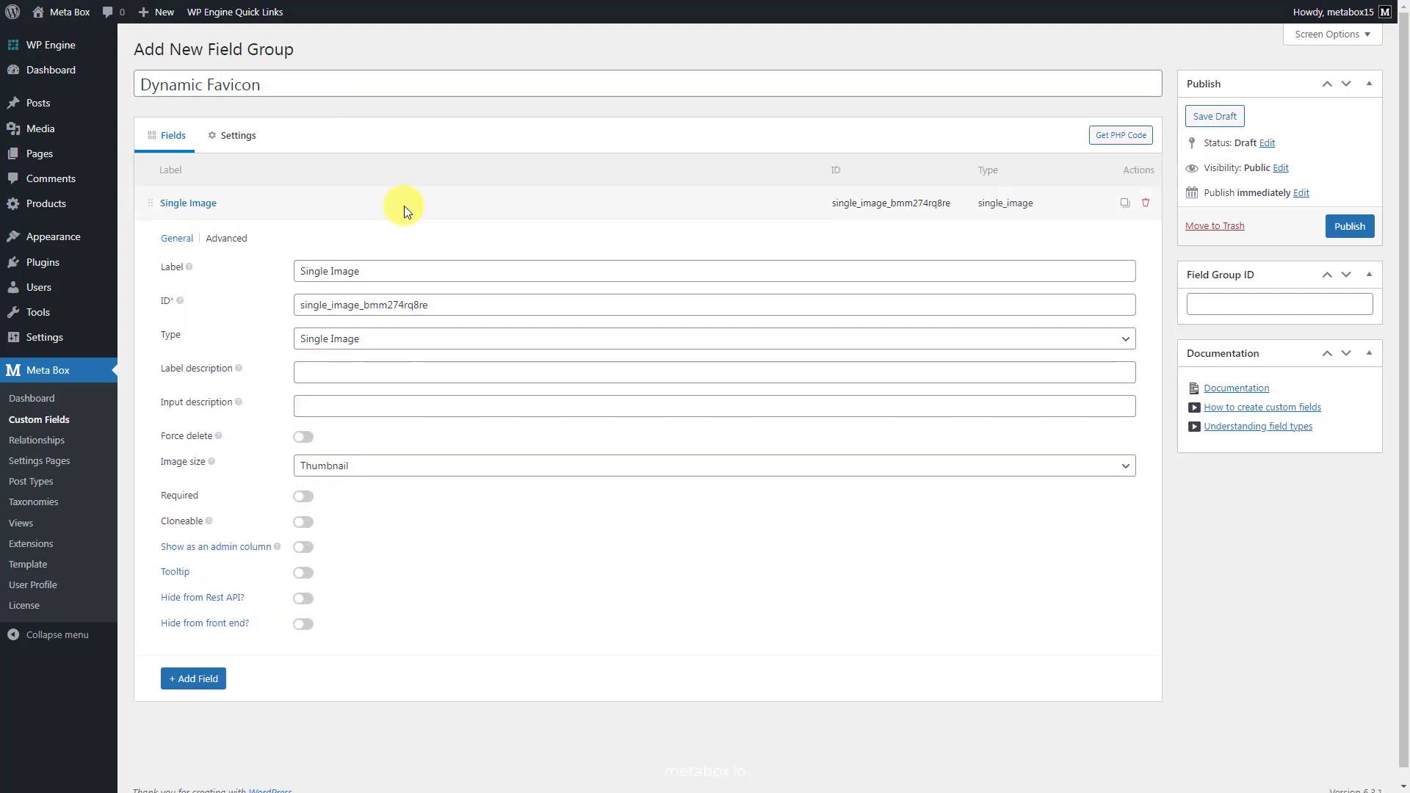
left_click(458, 274)
key("ctrl+a")
type("Favicon")
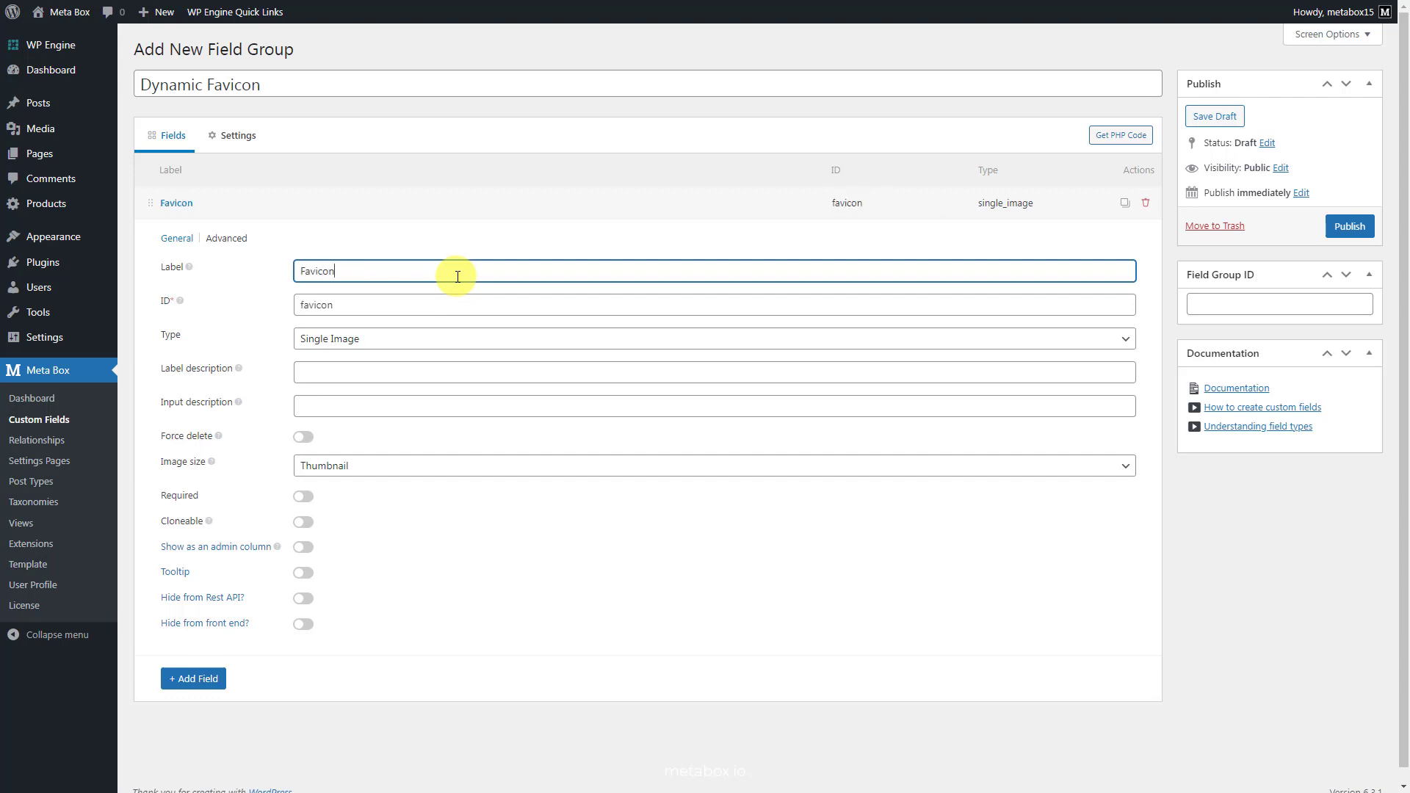
Set the field group's location to the Product post type instead of Post, and publish the group.
left_click(251, 150)
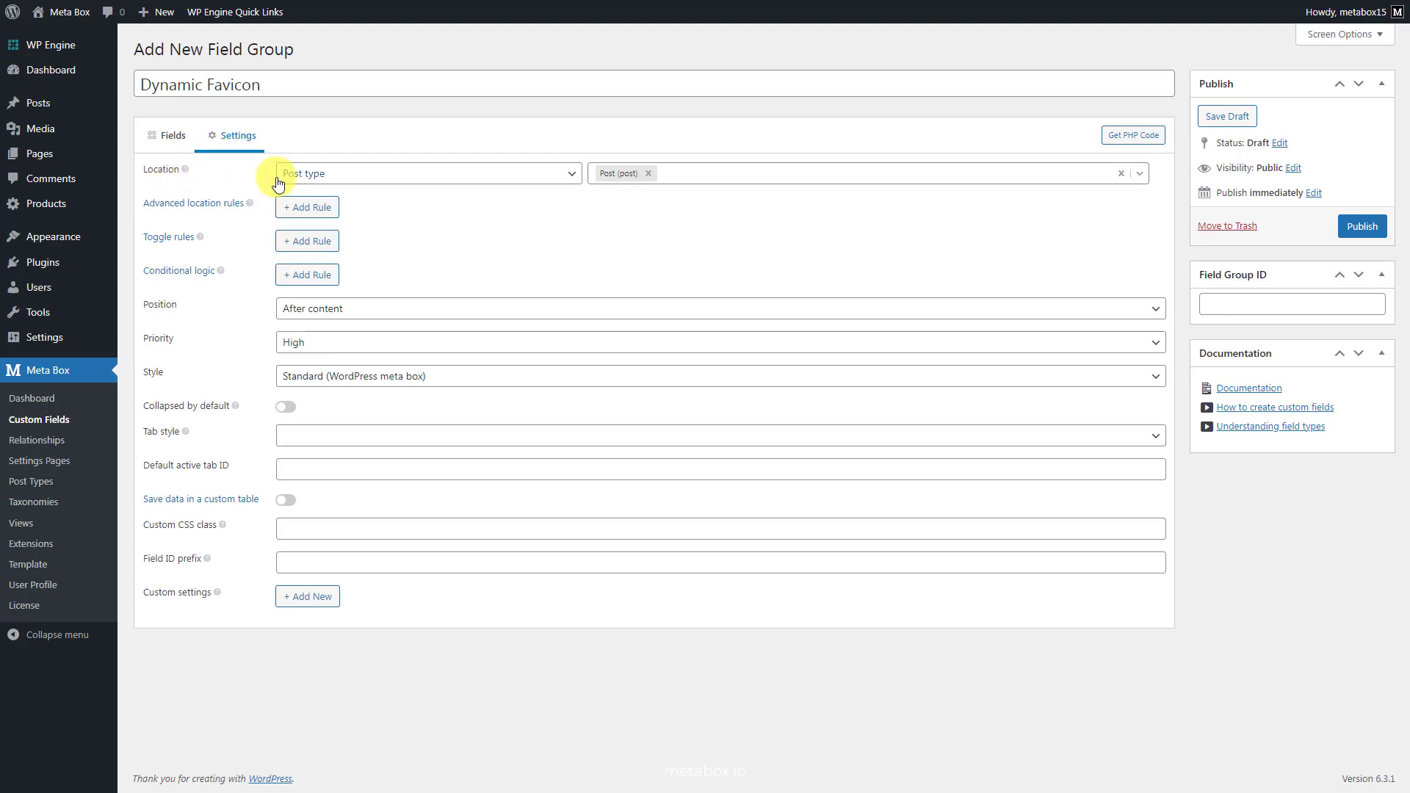
left_click(647, 173)
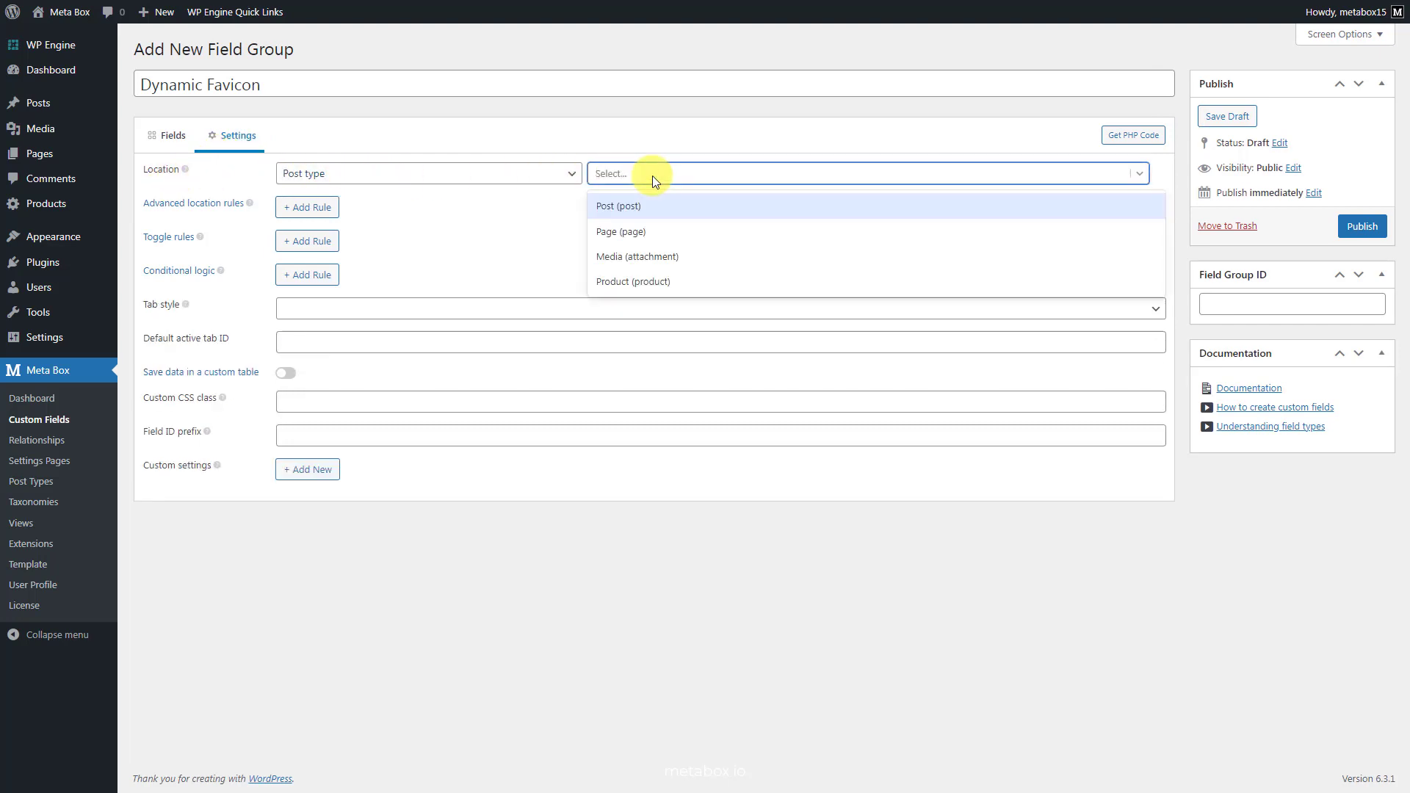
left_click(679, 281)
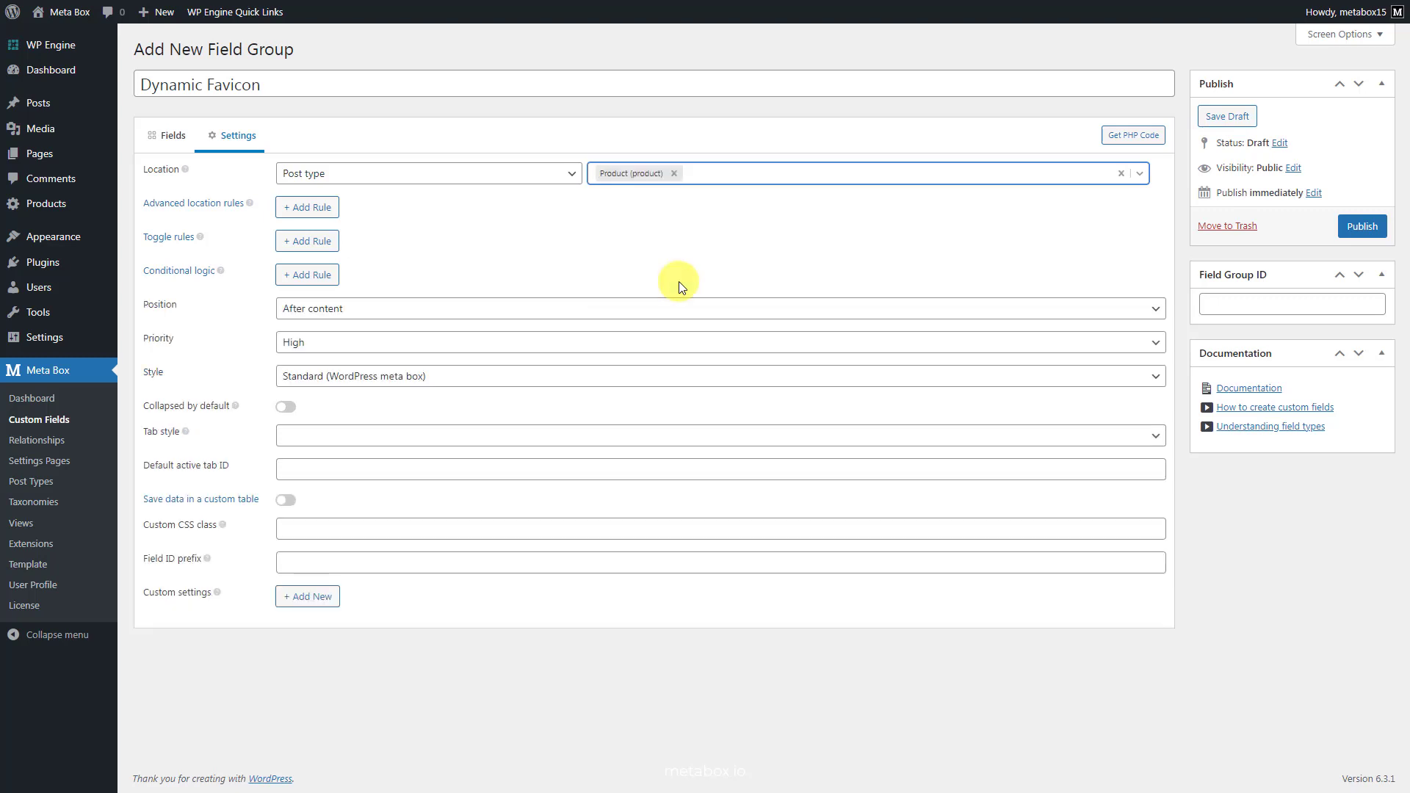
left_click(1338, 230)
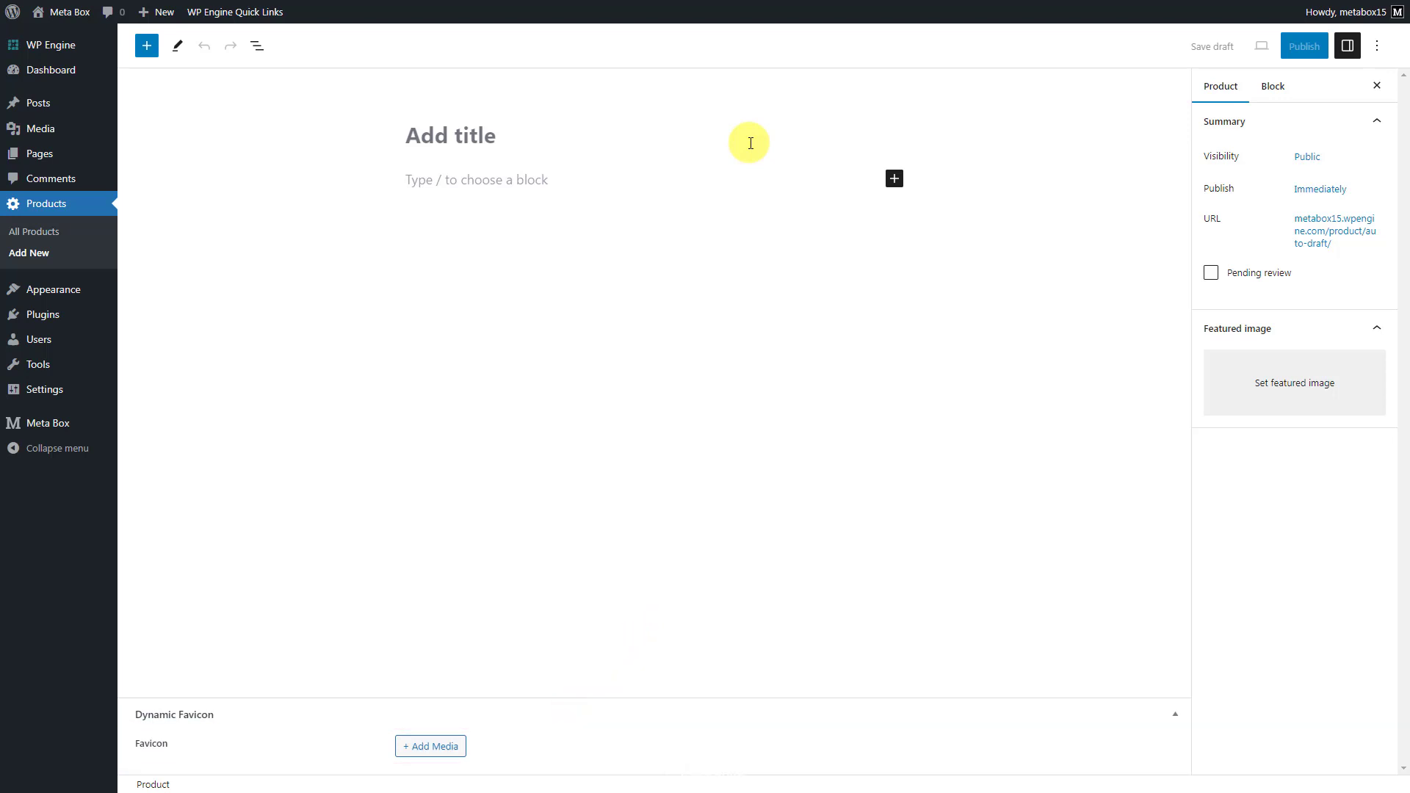
Title the new product "Mercedes G63 AMG" and fill its content with a Lorem Ipsum paragraph.
type("Mercedes G63 AMG")
left_click(681, 179)
type("Lorem Ipsum is simply dummy text of the printing and typesetting industry. Lorem Ipsum has been the industry's standard dummy text ever since the 1500s, when an unknown printer took a galley of type and scrambled it to make a type specimen book. It has survived not only five centuries, but also the leap into electronic typesetting, remaining essentially unchanged. It was popularised in the 1960s with the release of Letraset sheets containing Lorem Ipsum passages, and more recently with desktop publishing software like Aldus PageMaker including versions of Lorem Ipsum.")
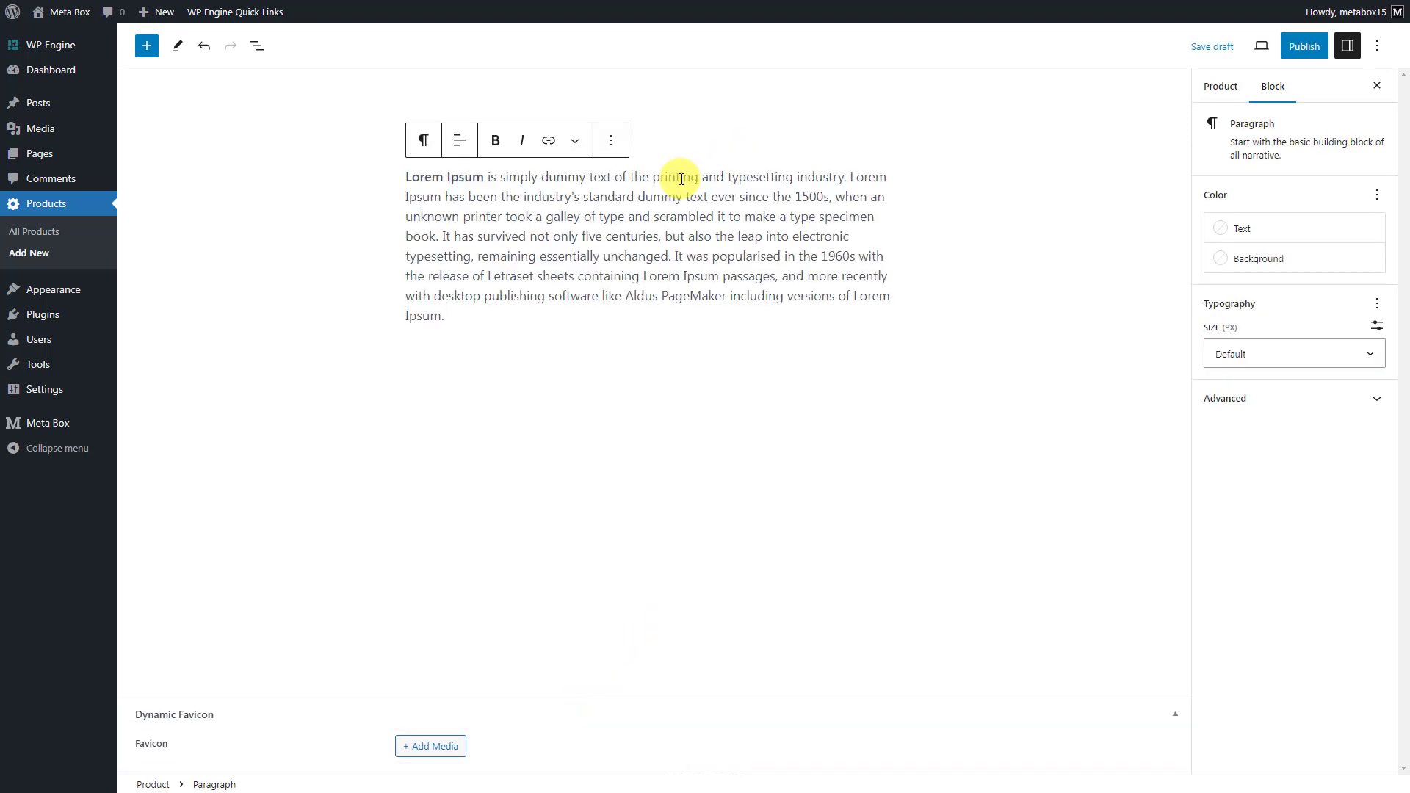
Set the Mercedes star logo from the media library as the product's favicon and publish the product.
left_click(643, 375)
left_click(437, 748)
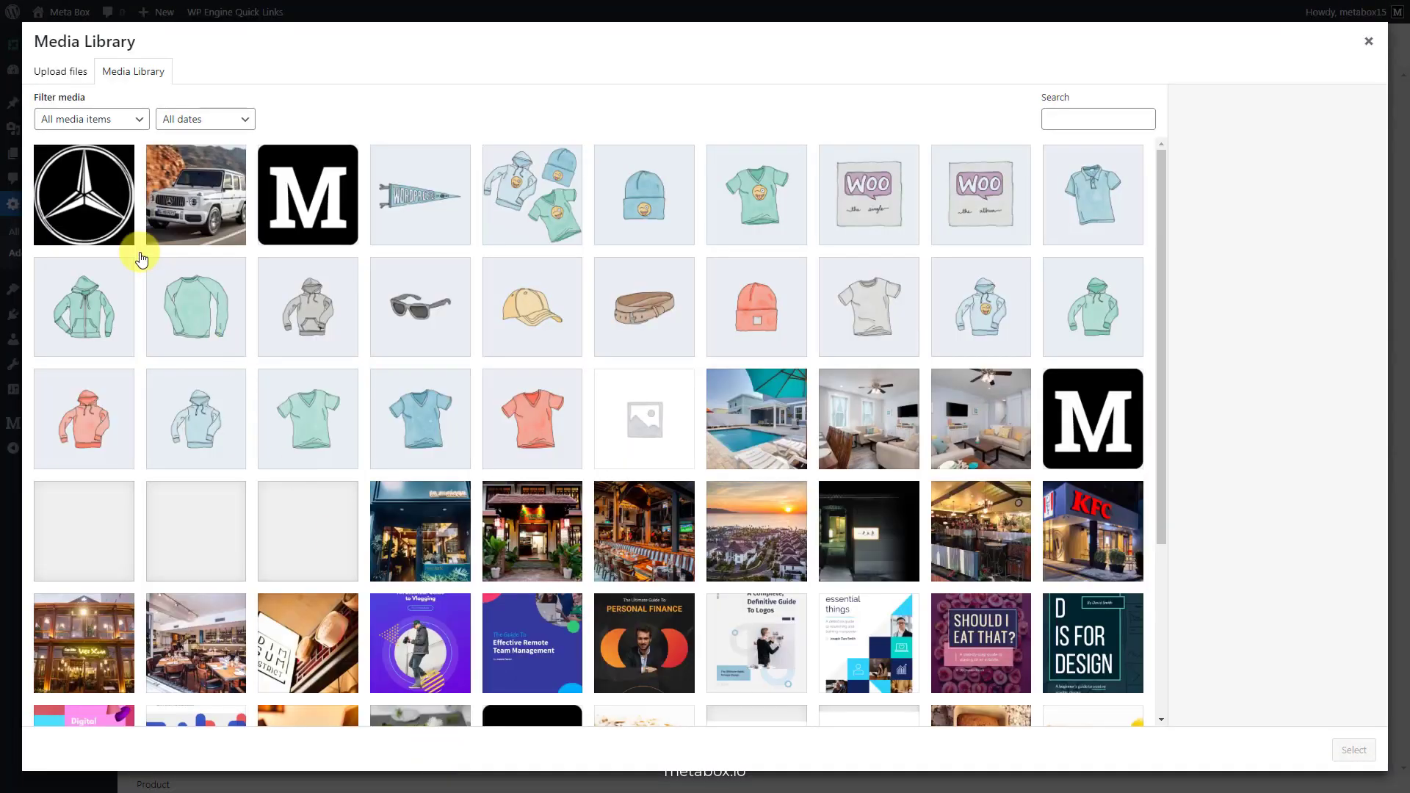
left_click(103, 208)
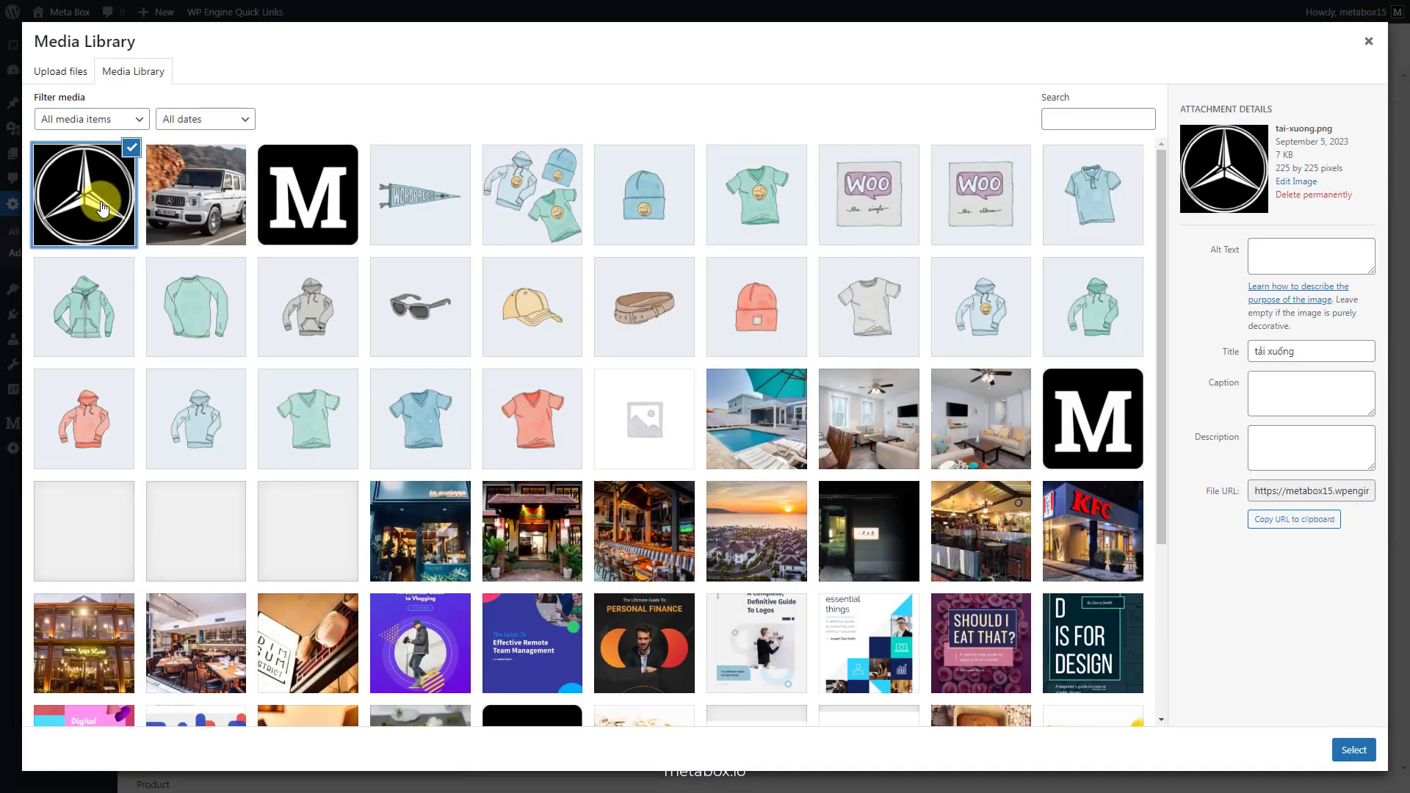
left_click(1354, 750)
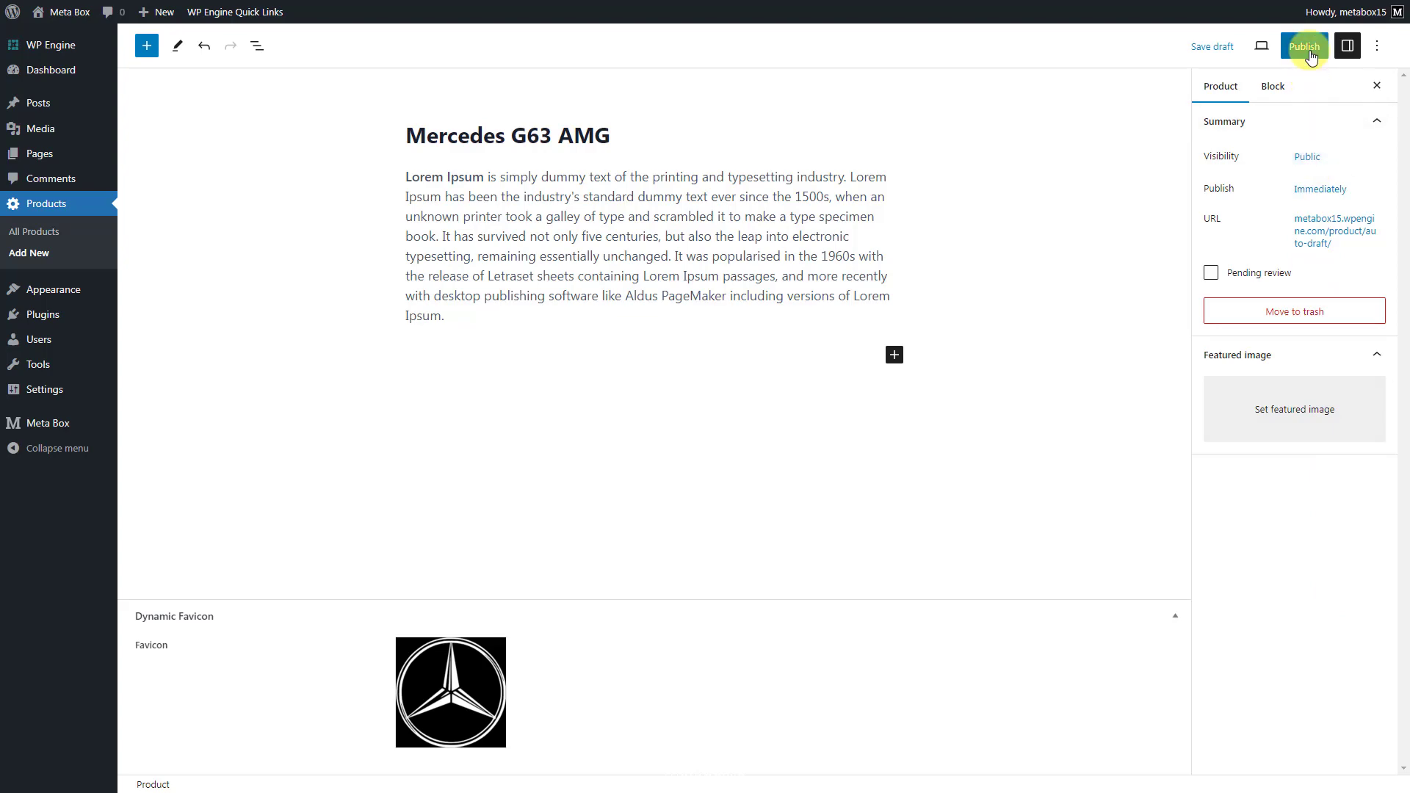
left_click(1304, 46)
left_click(1285, 46)
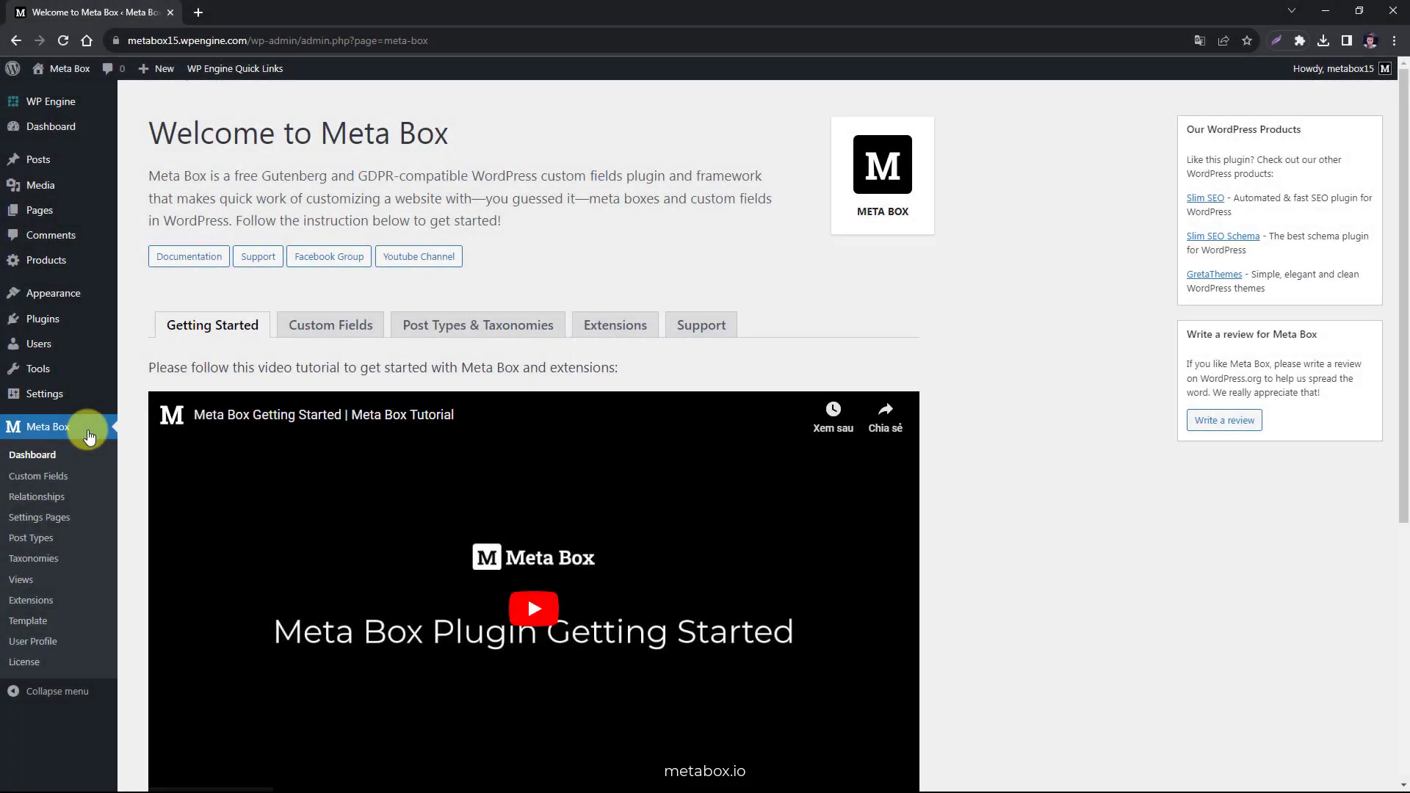
In the eStar theme's functions.php, add prefix_dynamic_favicon() outputting the favicon field or site icon at 32x32 on single products, hook it to wp_head and save.
mouse_move(87, 289)
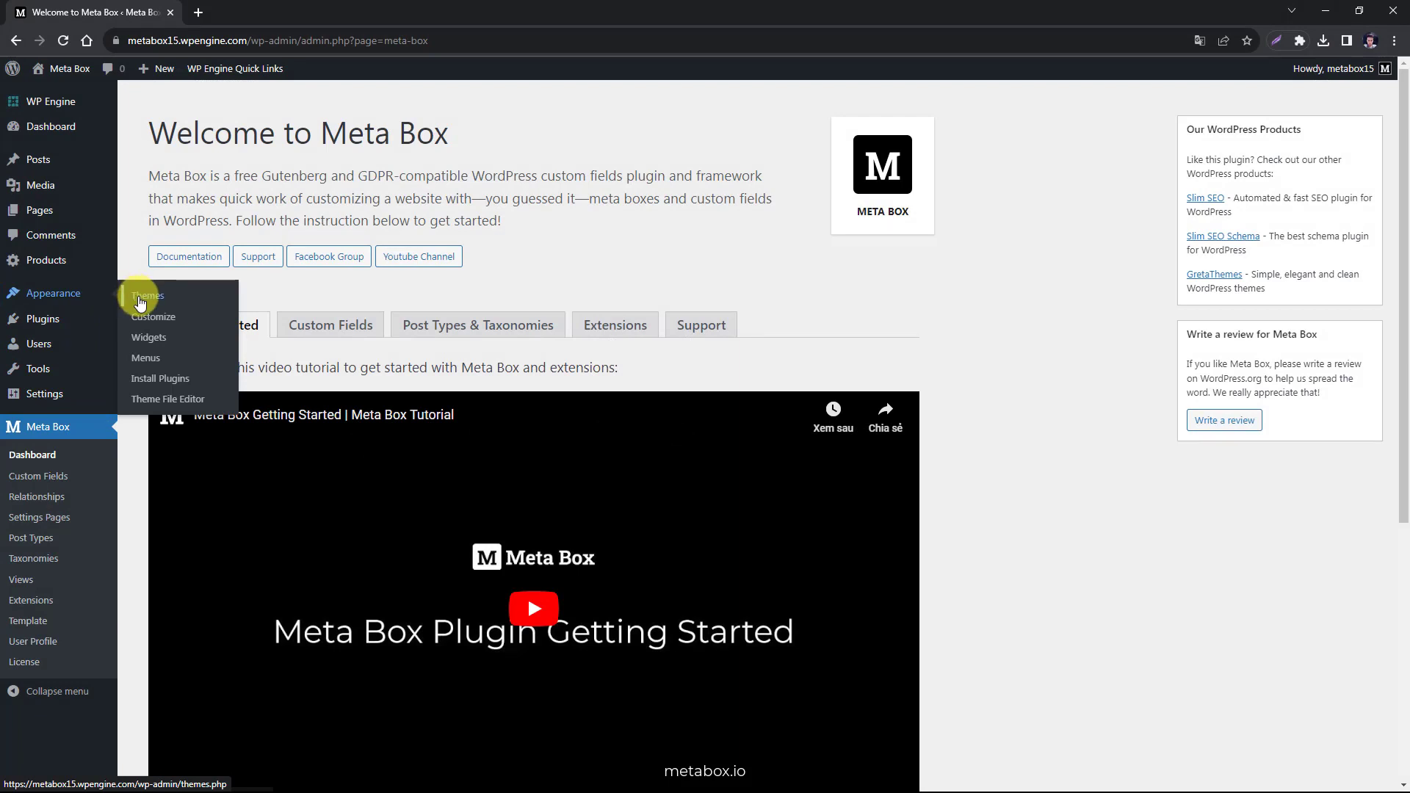
left_click(143, 401)
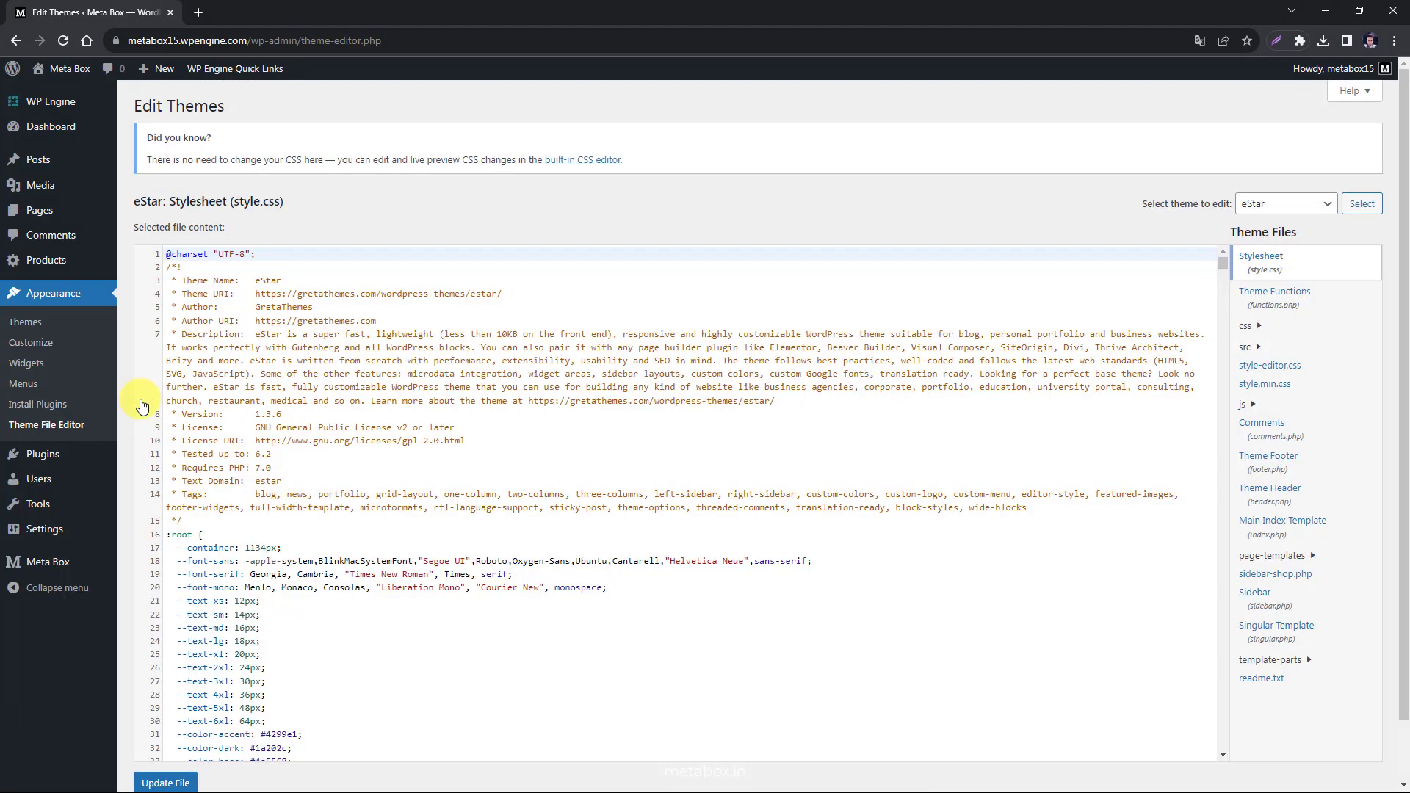
left_click(1318, 299)
left_click(754, 240)
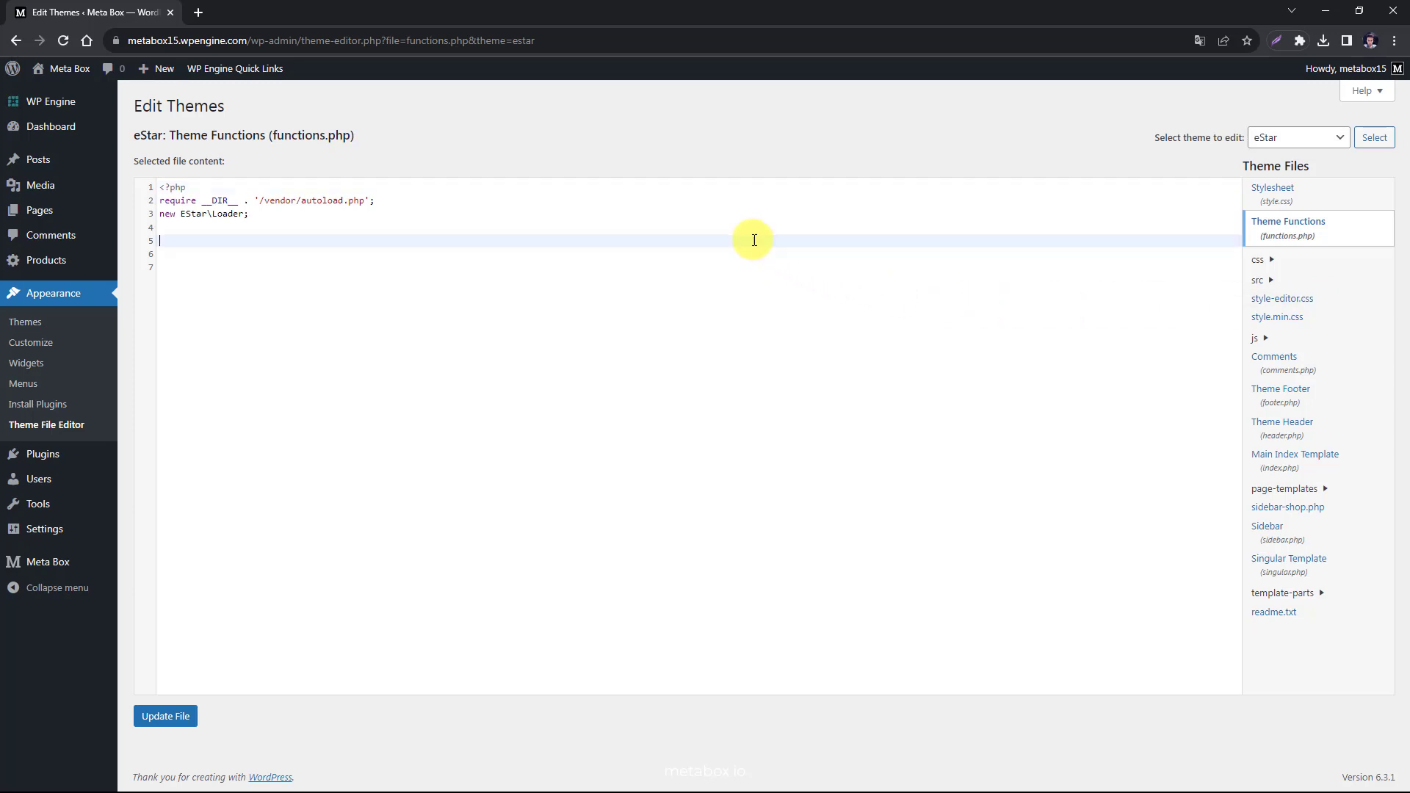
type("function prefix_dynamic_favicon(){ \tif ( ! is_singular( 'product' ) ) { \treturn; \t}  \t$favicon = rwmb_meta( 'favicon', array( 'size' => 'thumbnail' ) ); \t$favicon = $favicon ? $favicon['url'] : get_site_icon_url();  \techo \"<link rel='shortcut icon' href='$favicon' sizes='32x32' type='image/x-icon'>\"; } add_action( 'wp_head', 'prefix_dynamic_favicon' );")
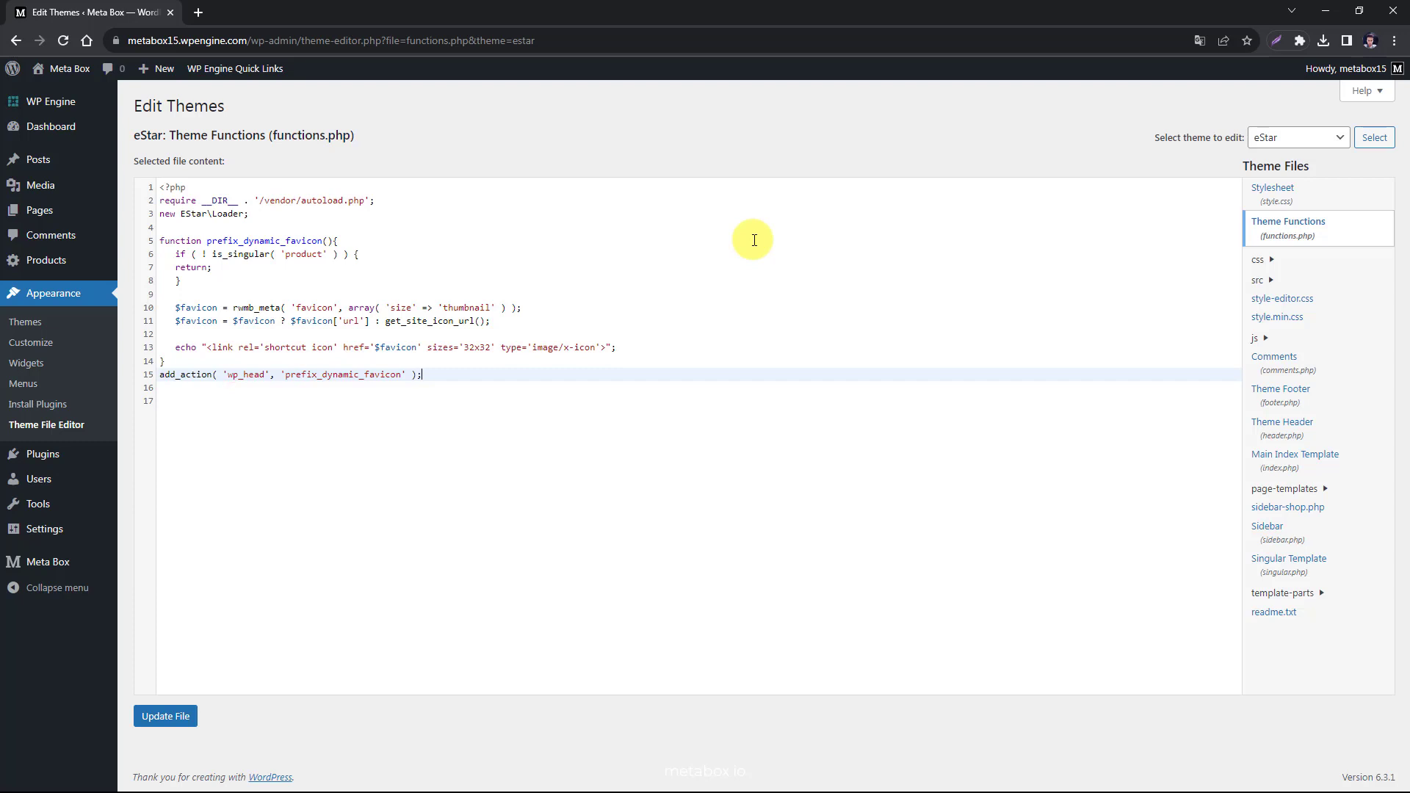
left_click(161, 716)
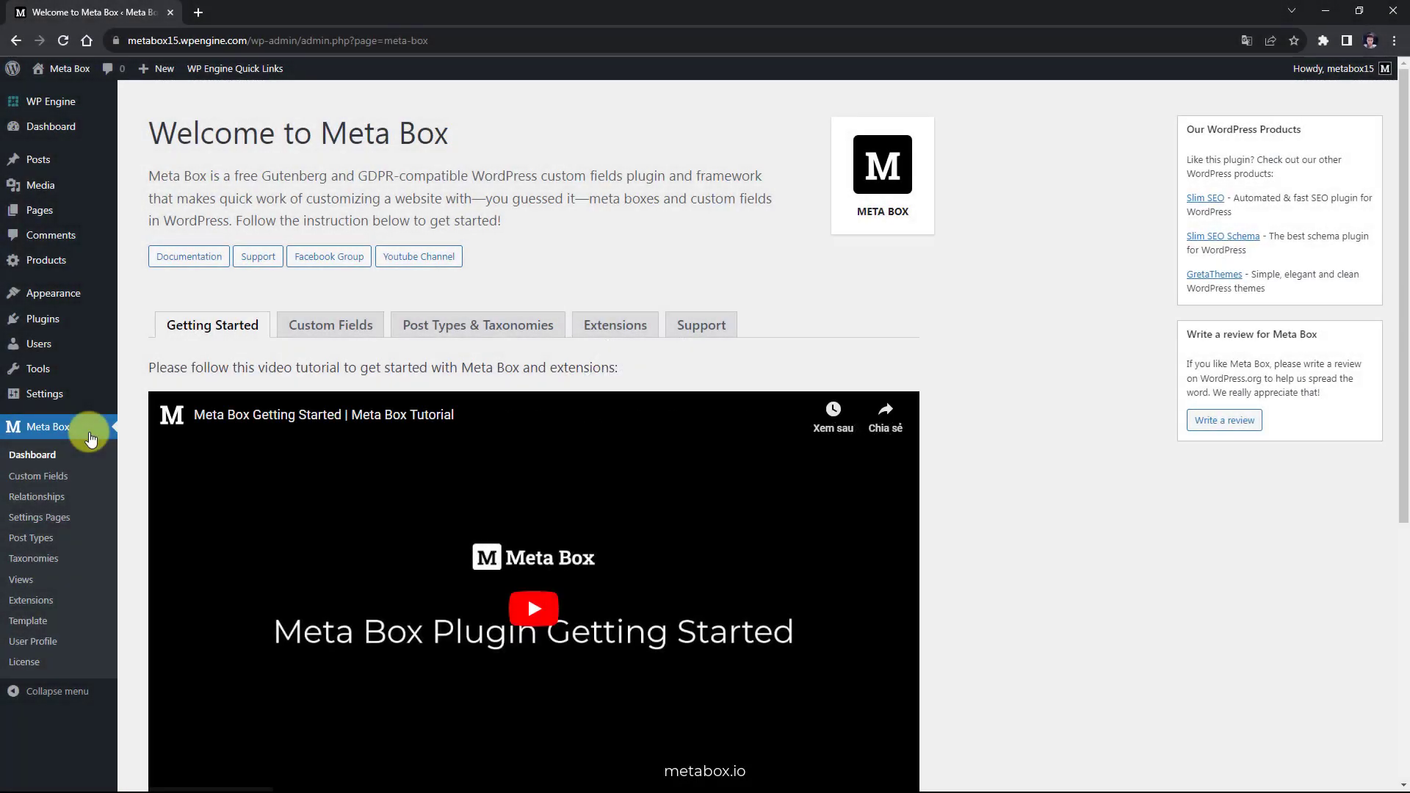
Create a new Meta Box view titled "Favicon Template" and place the cursor in its template code.
left_click(27, 583)
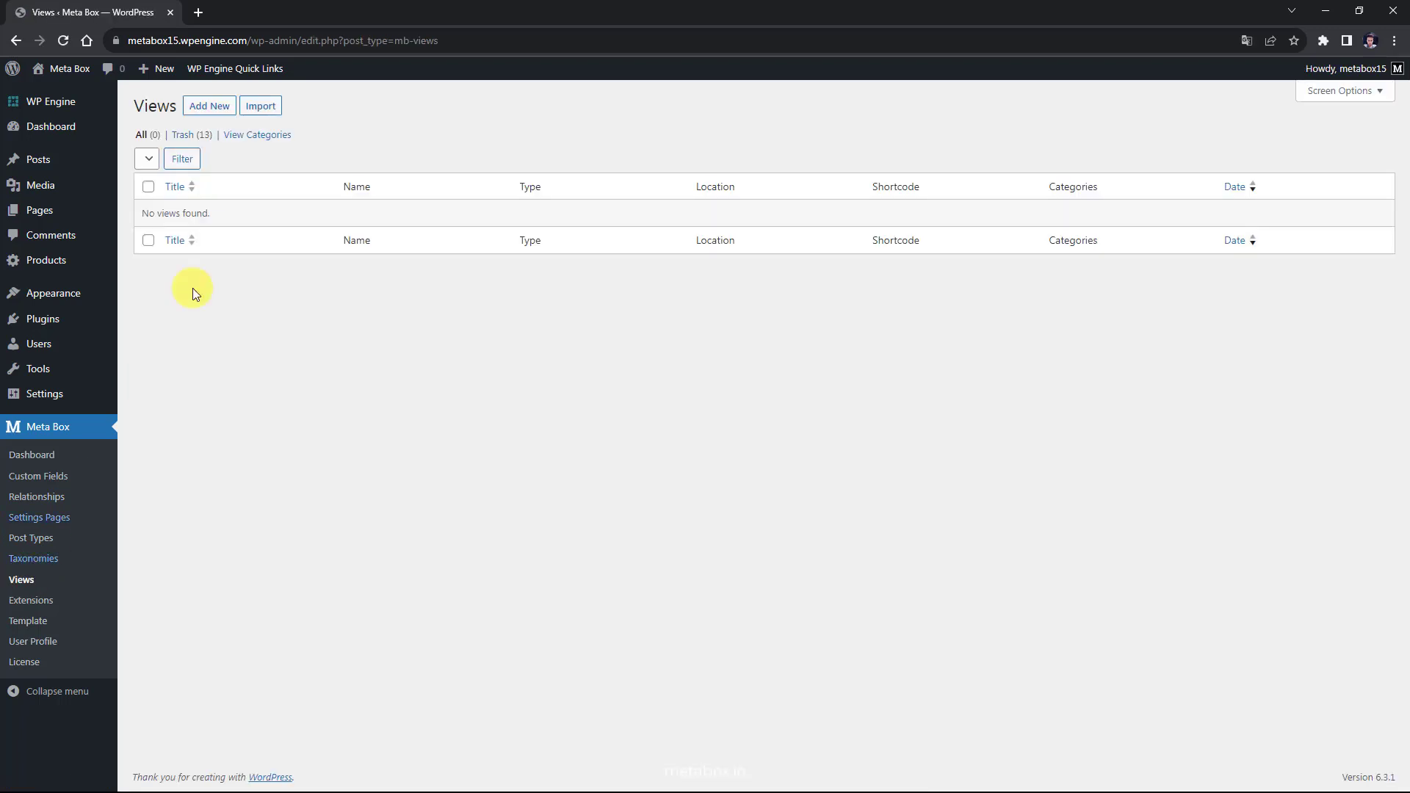
left_click(218, 110)
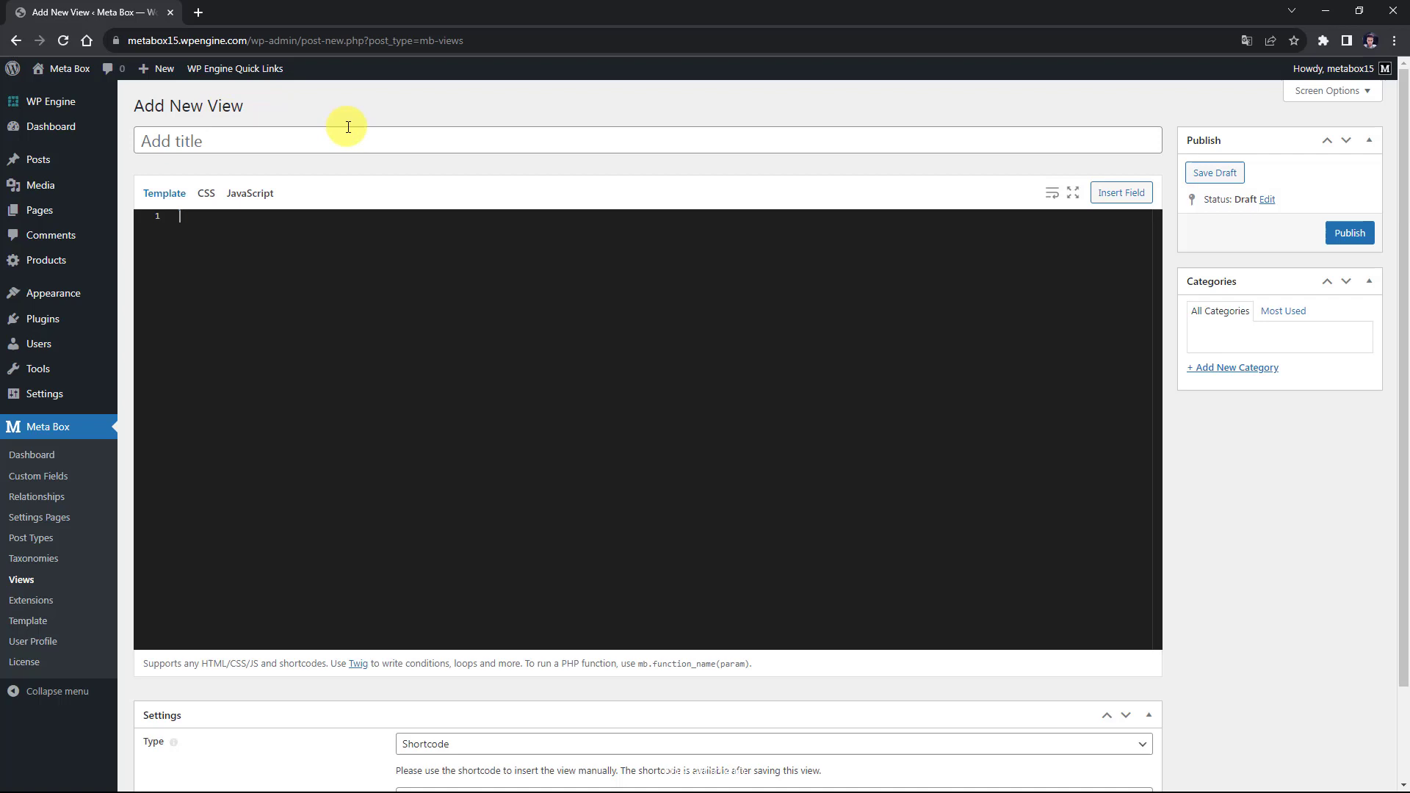
left_click(412, 141)
type("Favicon Template")
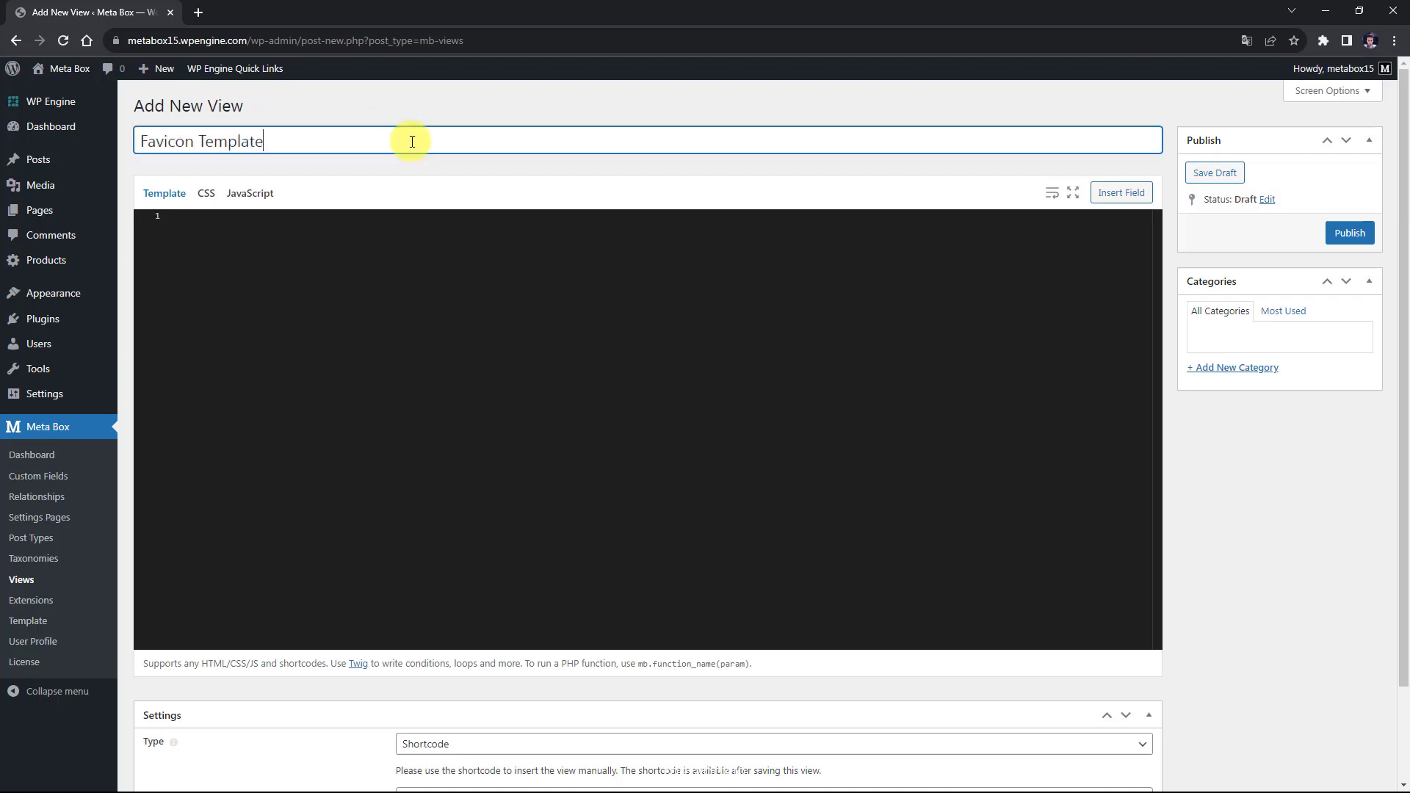
left_click(404, 220)
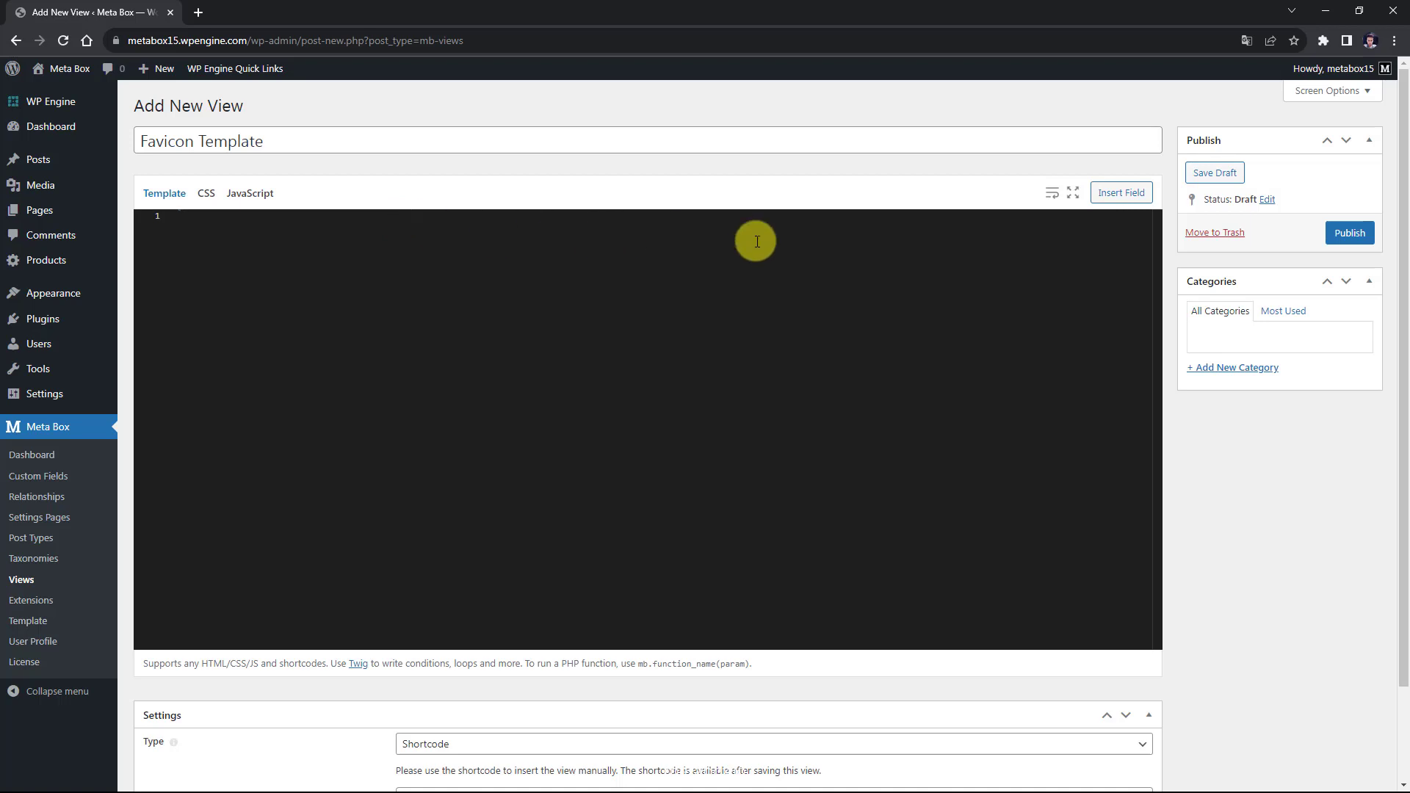
Insert the Dynamic Favicon group's Favicon field into the template, with Image URL as the output.
left_click(1117, 195)
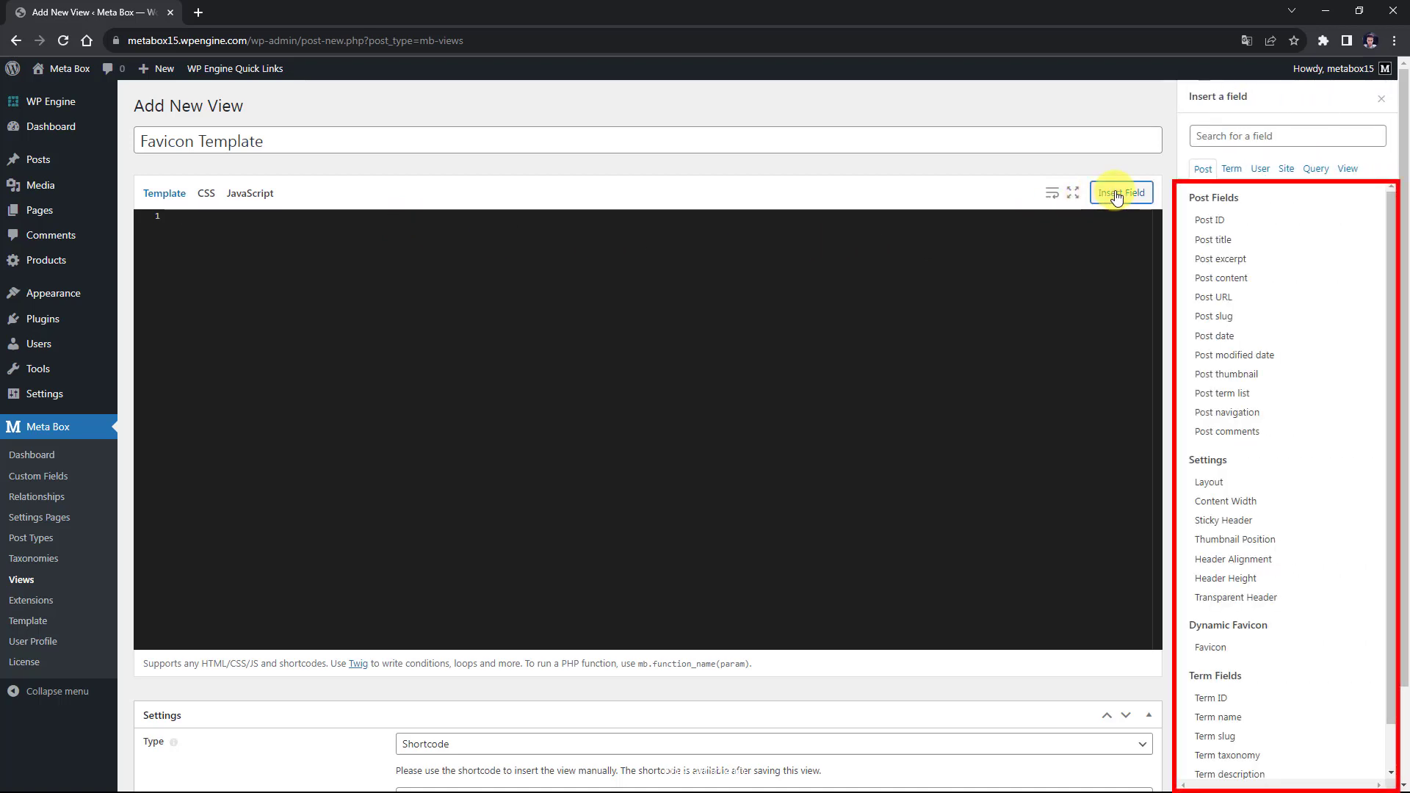
left_click(1240, 650)
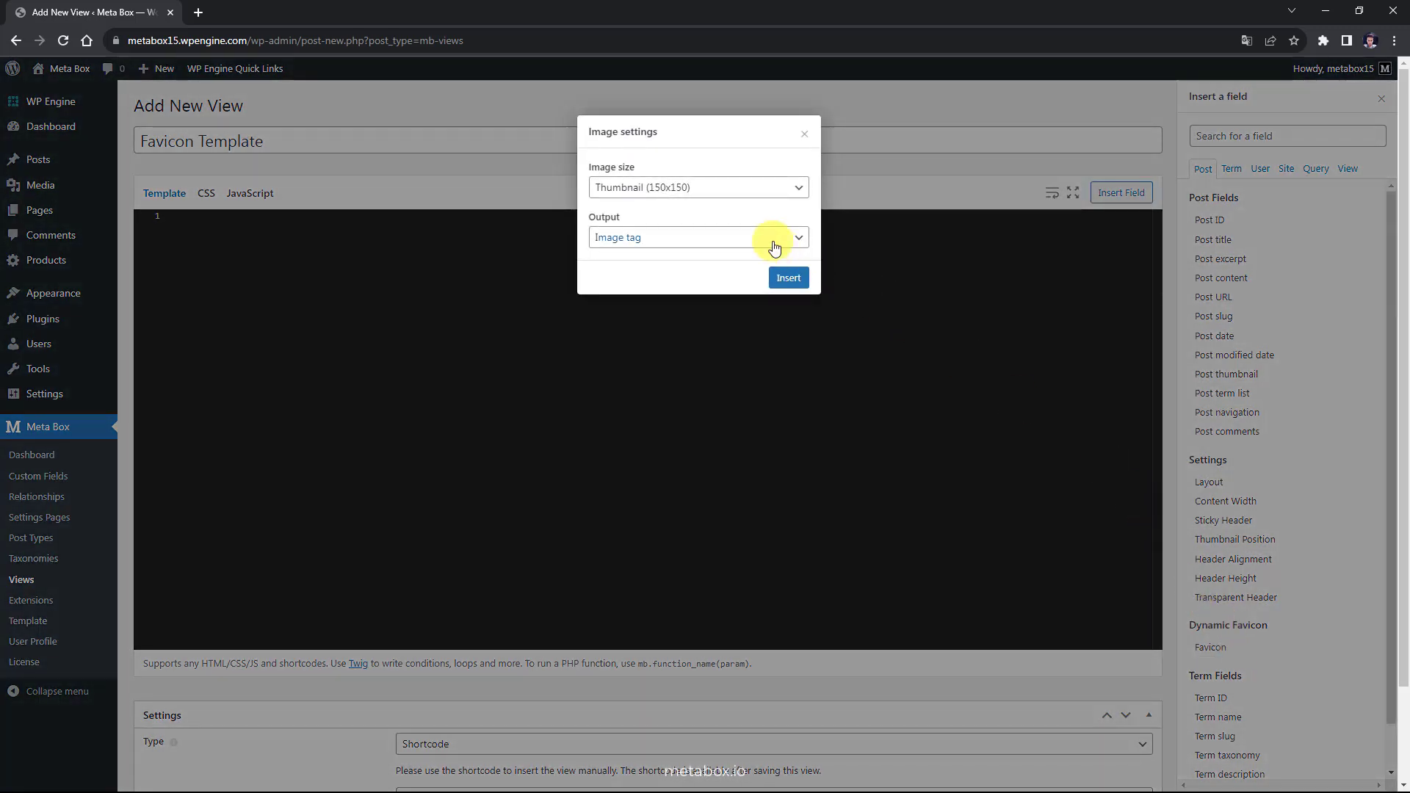
left_click(775, 242)
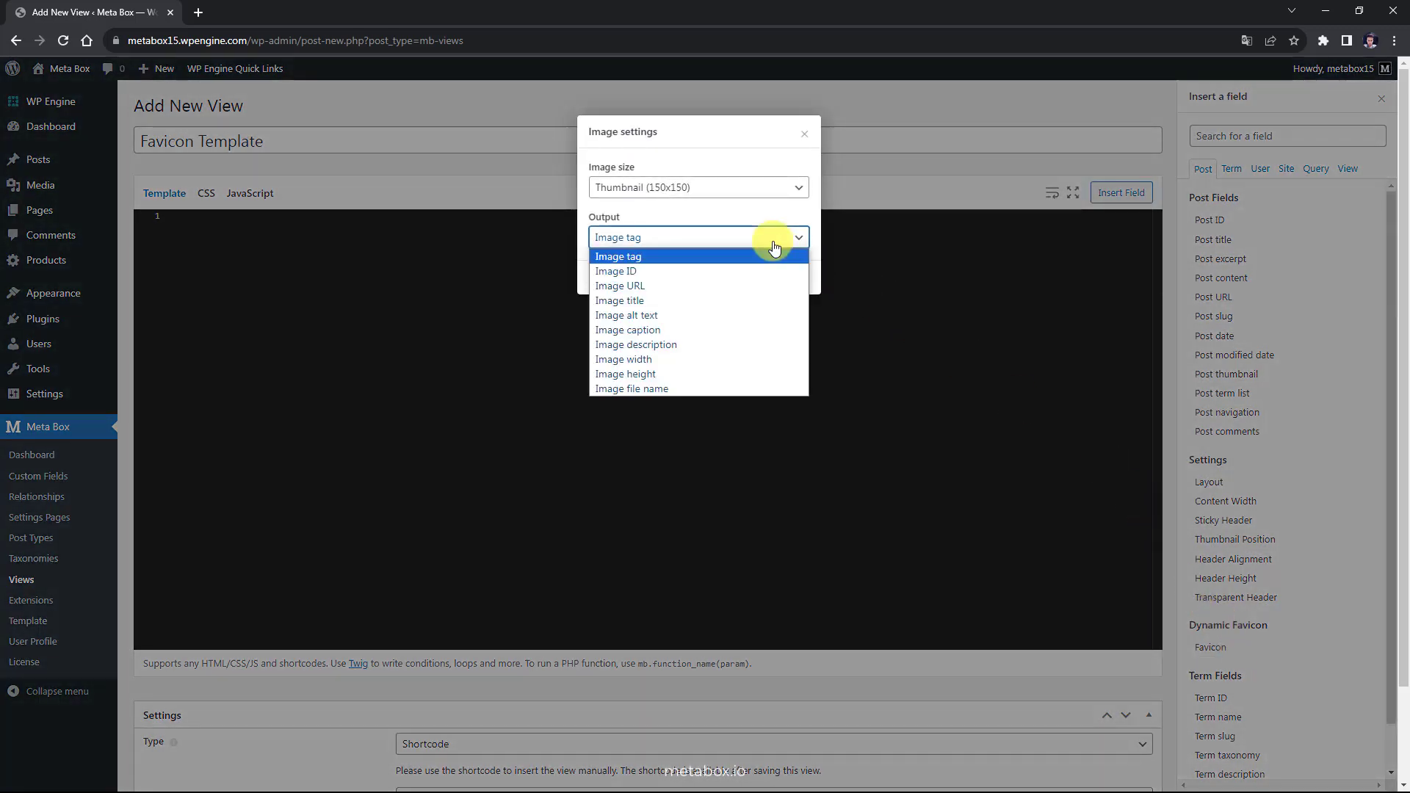
left_click(739, 286)
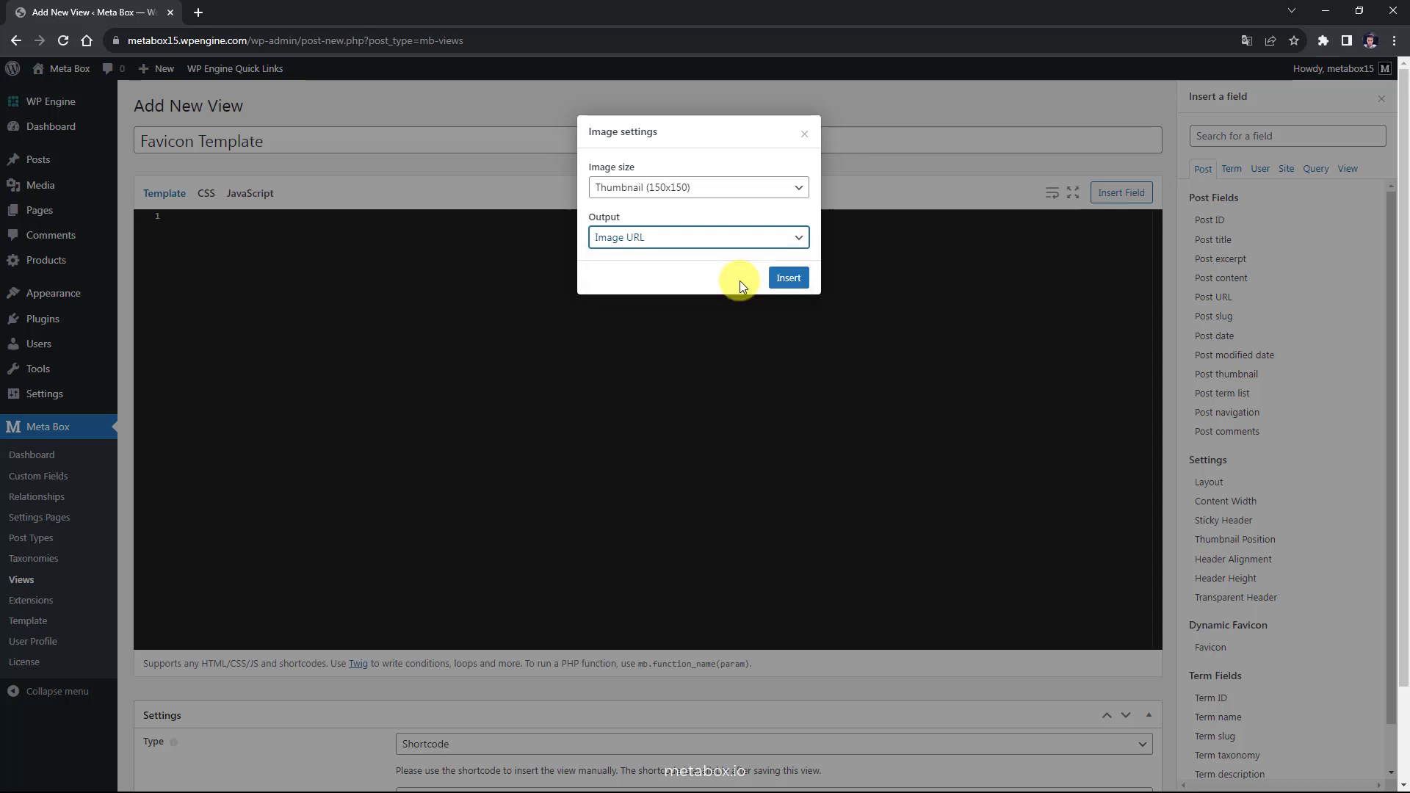
left_click(783, 283)
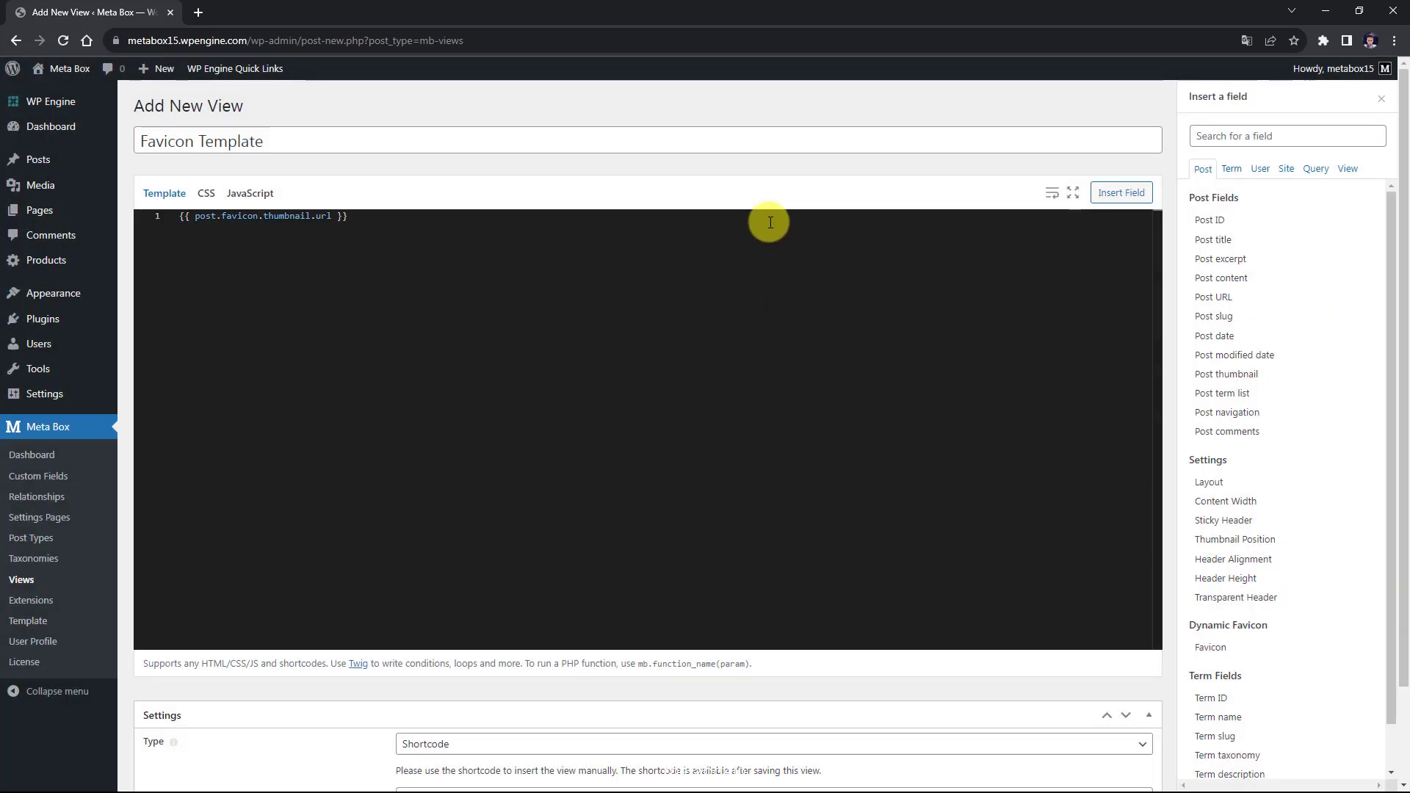
Replace the template code with <link rel="shortcut icon" href="{{ post.favicon.full.url }}" sizes="32x32" type="image/x-icon"> and close the field list.
key("ctrl+a")
type("<link rel=\"shortcut icon\" href=\"{{ post.favicon.full.url }}\" sizes=\"32x32\" type=\"image/x-icon\">")
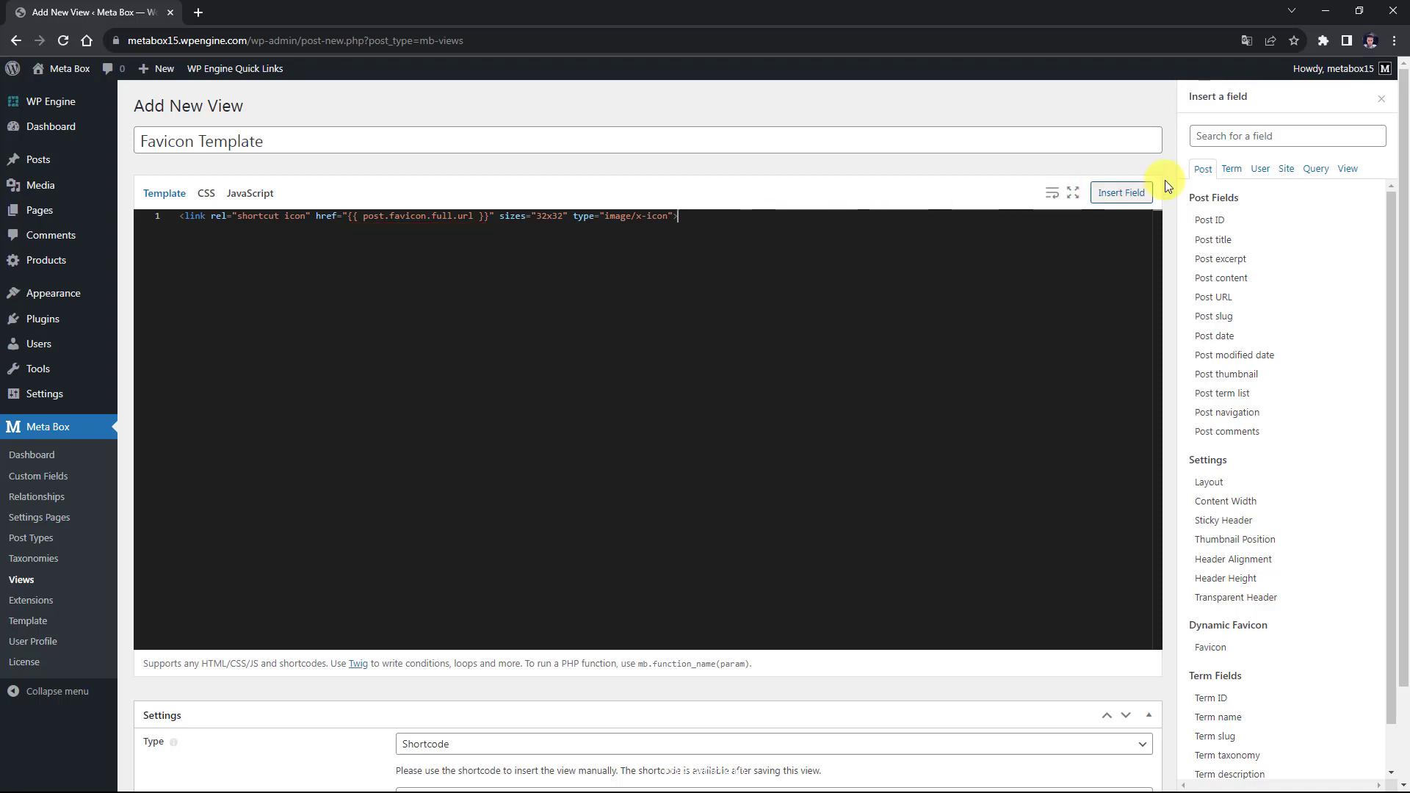
left_click(1381, 99)
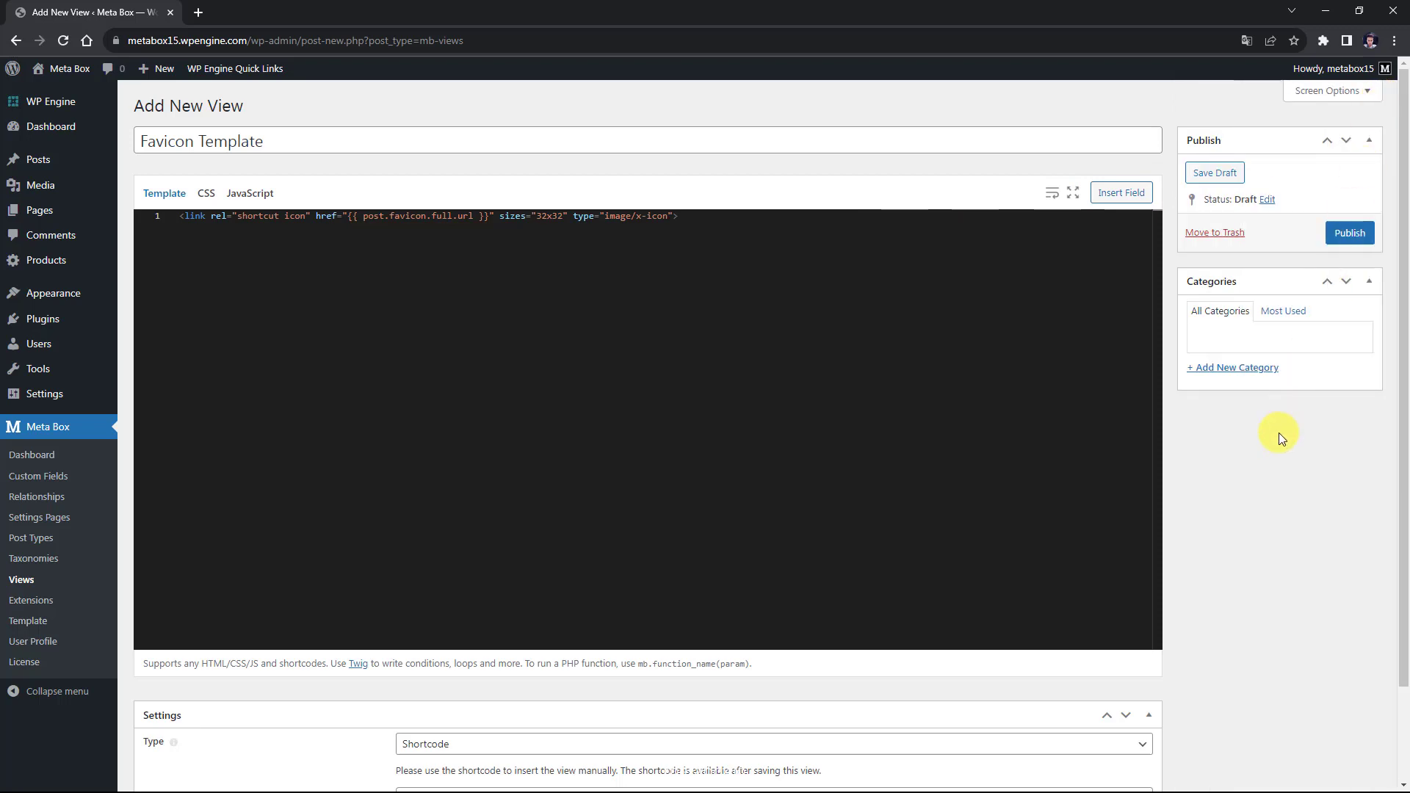
Set the view's type to Action with wp_head as the action name.
scroll(1280, 433, "down", 2)
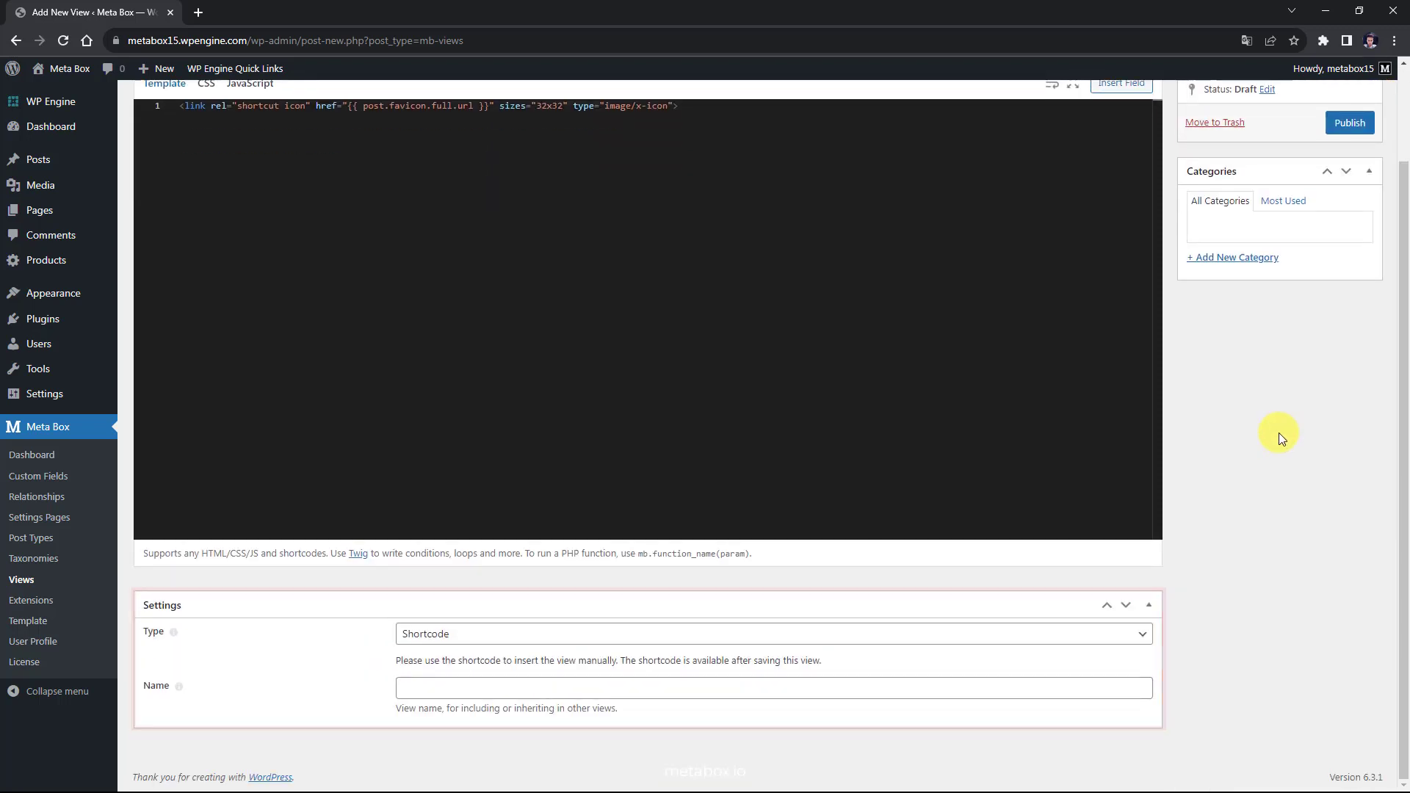
left_click(701, 635)
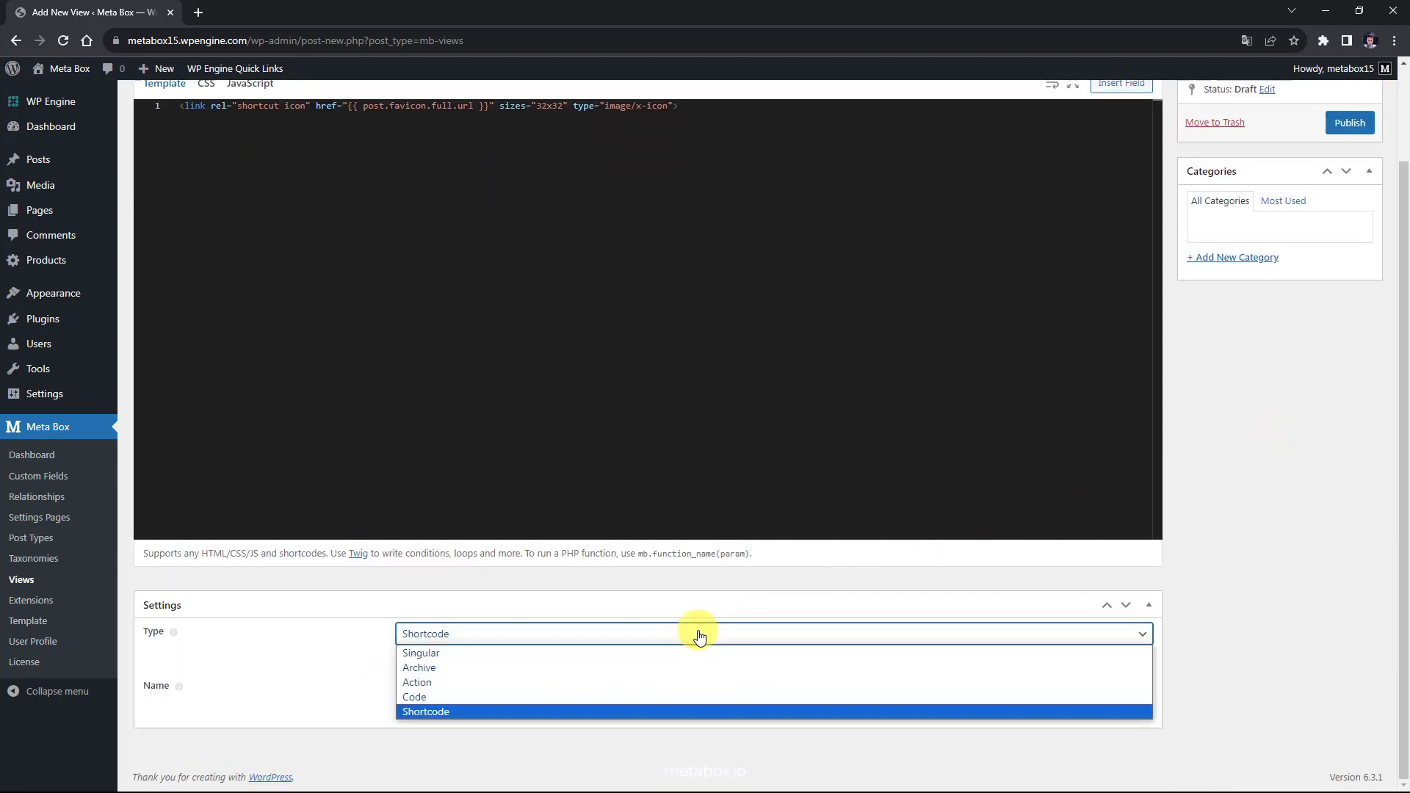
left_click(667, 682)
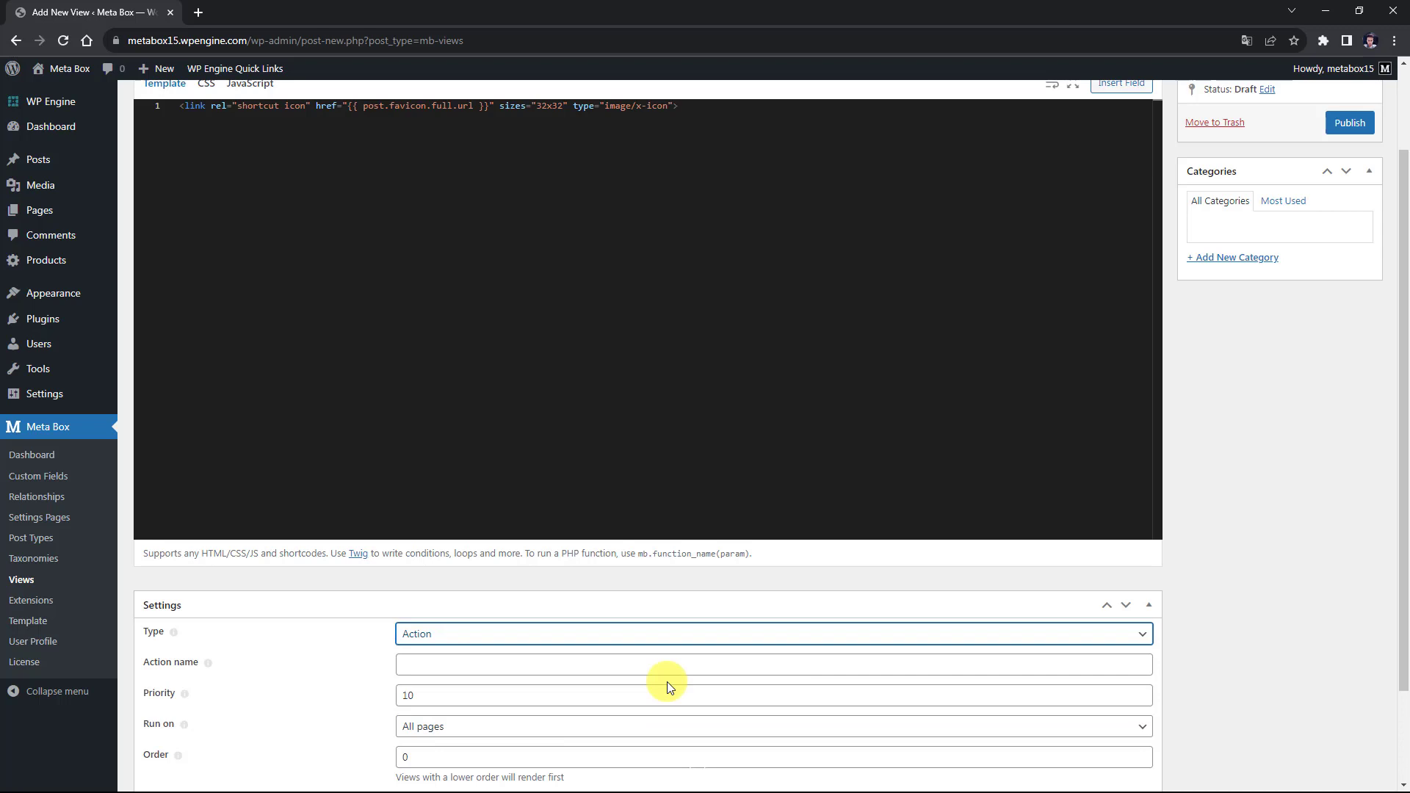
left_click(639, 665)
type("wp_")
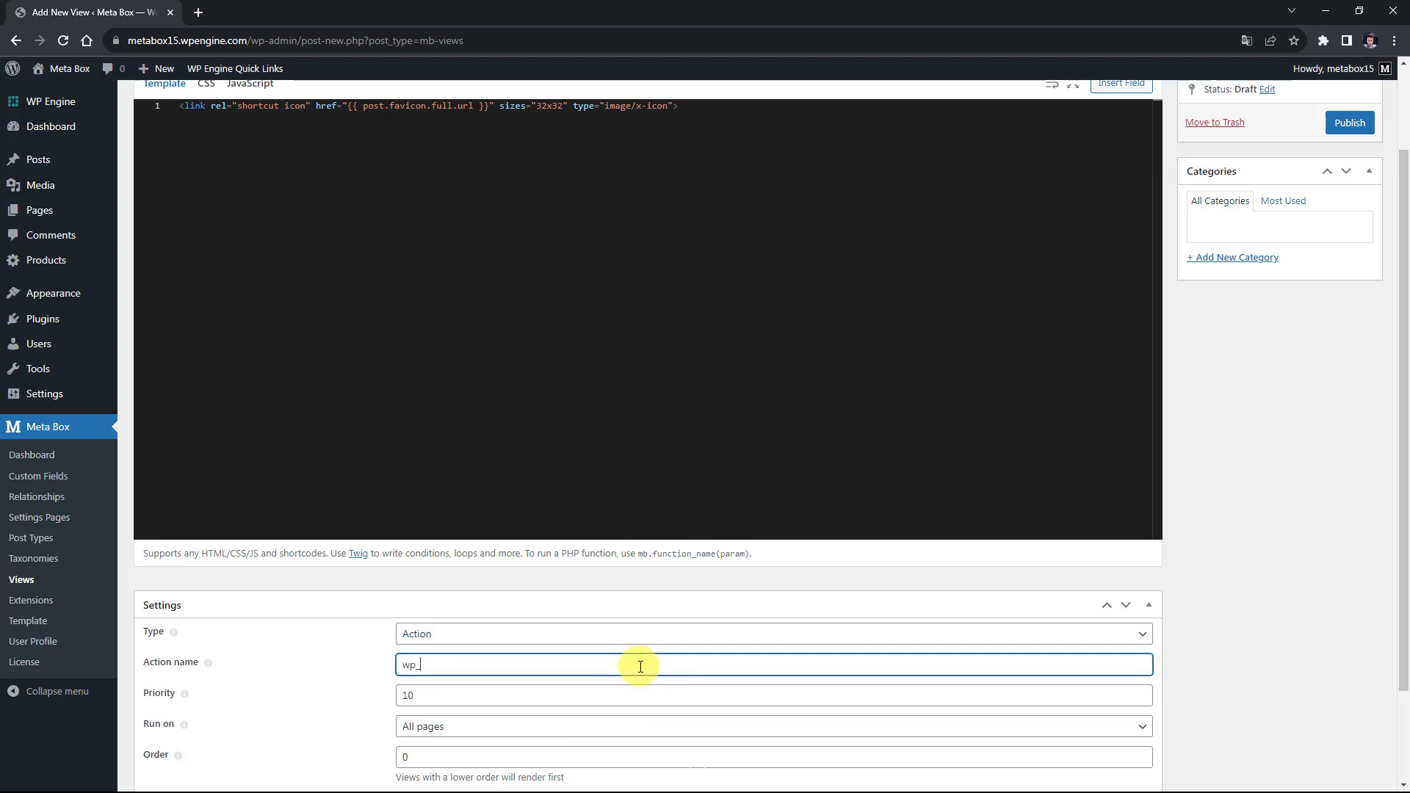
type("head")
left_click(1281, 665)
Restrict the view to run on singular pages with the Product location, and publish it.
scroll(1294, 665, "down", 2)
left_click(674, 609)
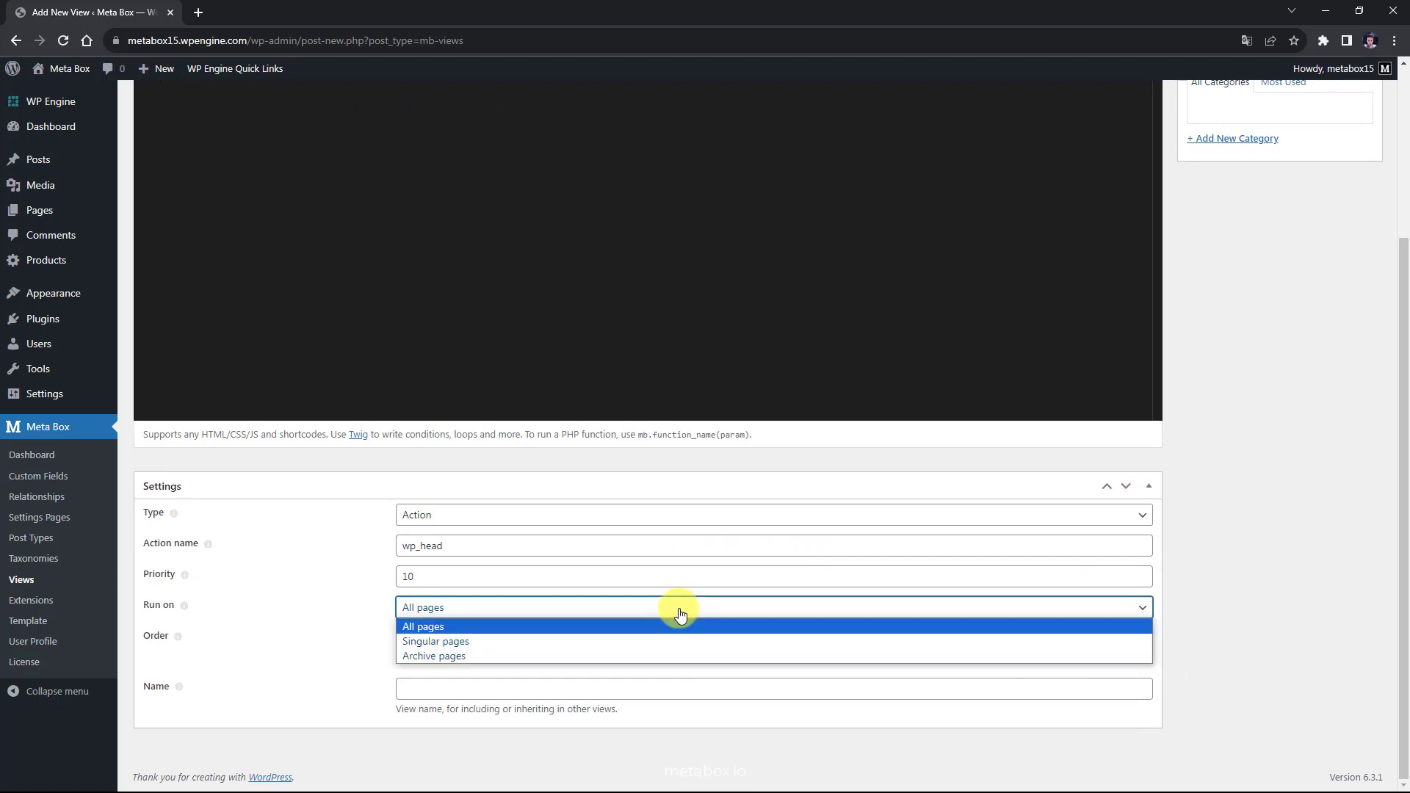
left_click(656, 642)
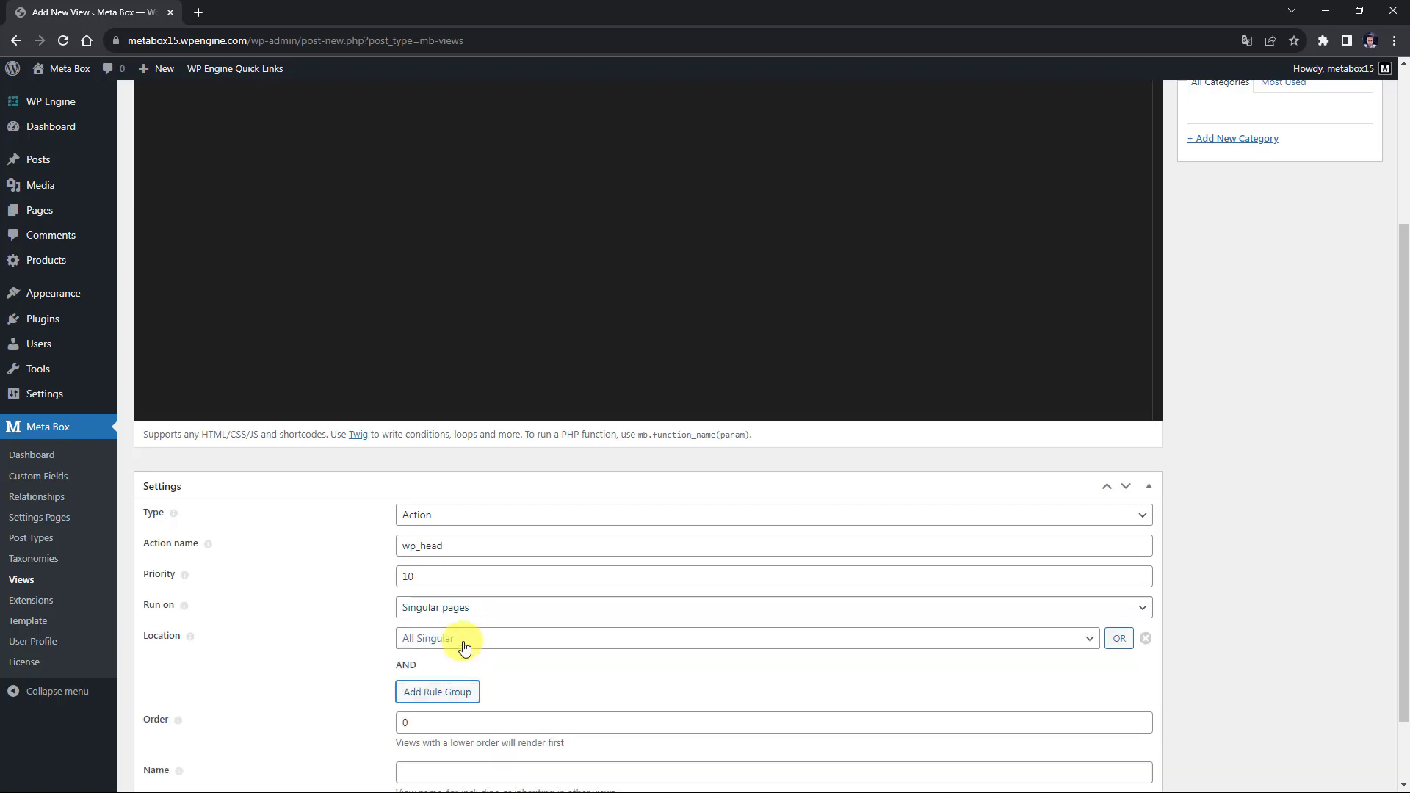
left_click(467, 640)
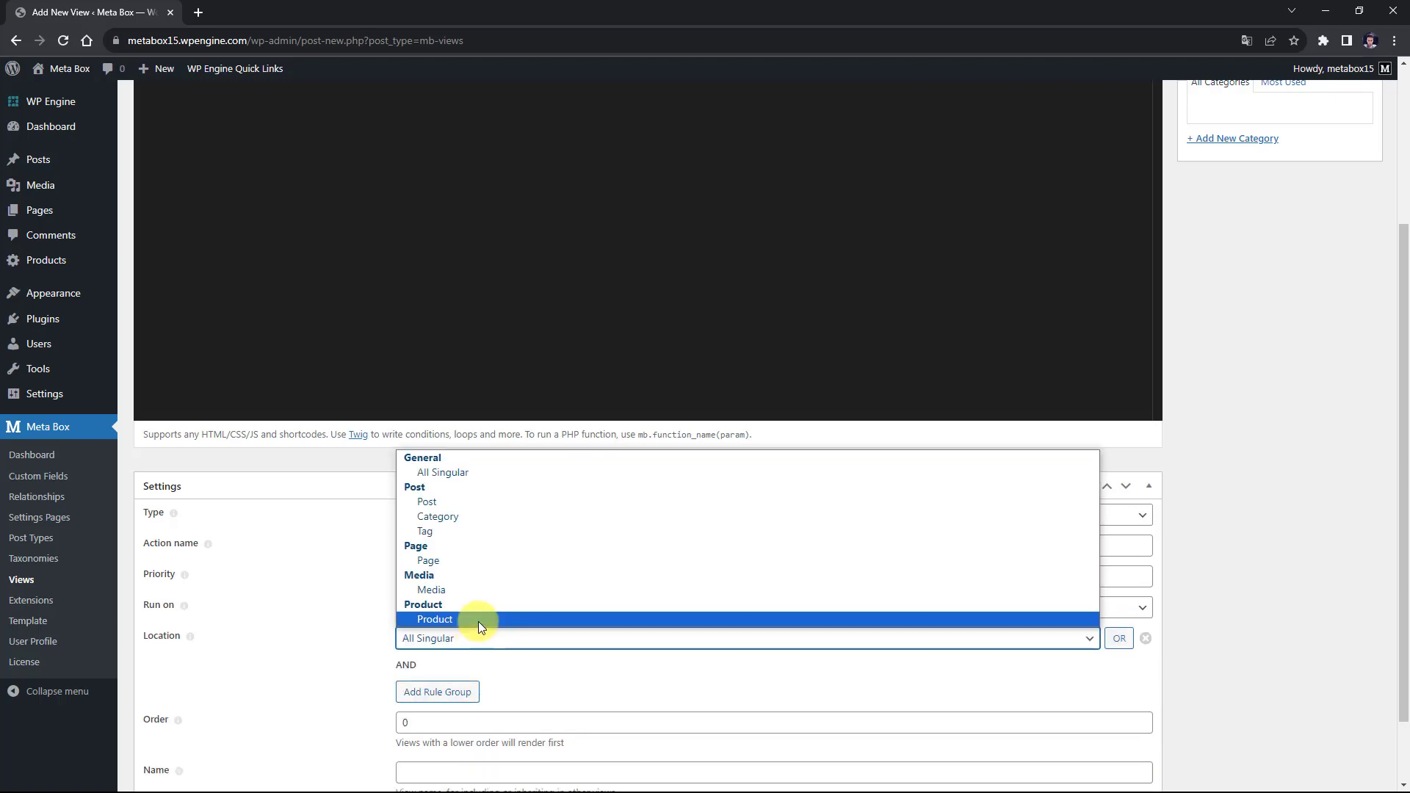
left_click(478, 621)
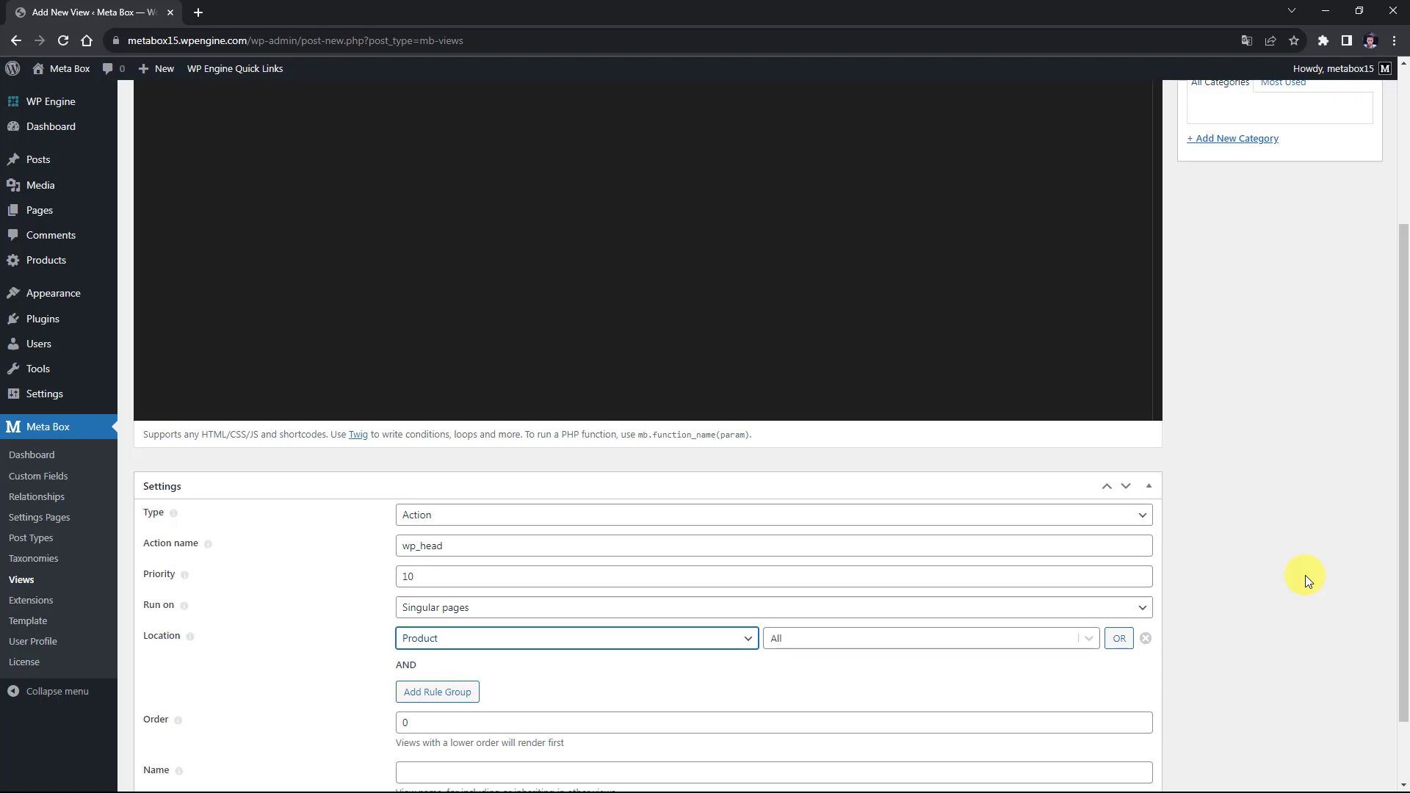
scroll(1310, 575, "up", 3)
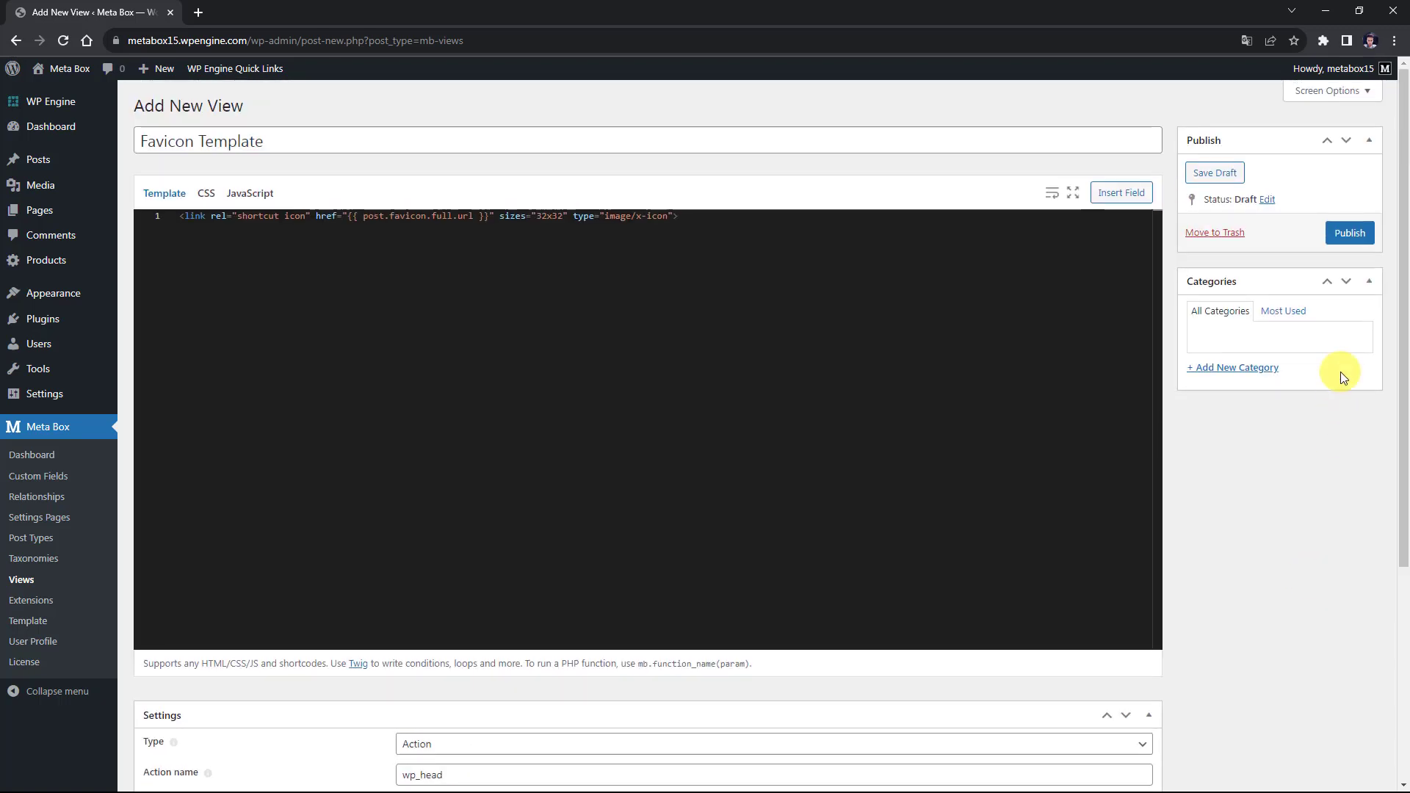
left_click(1348, 234)
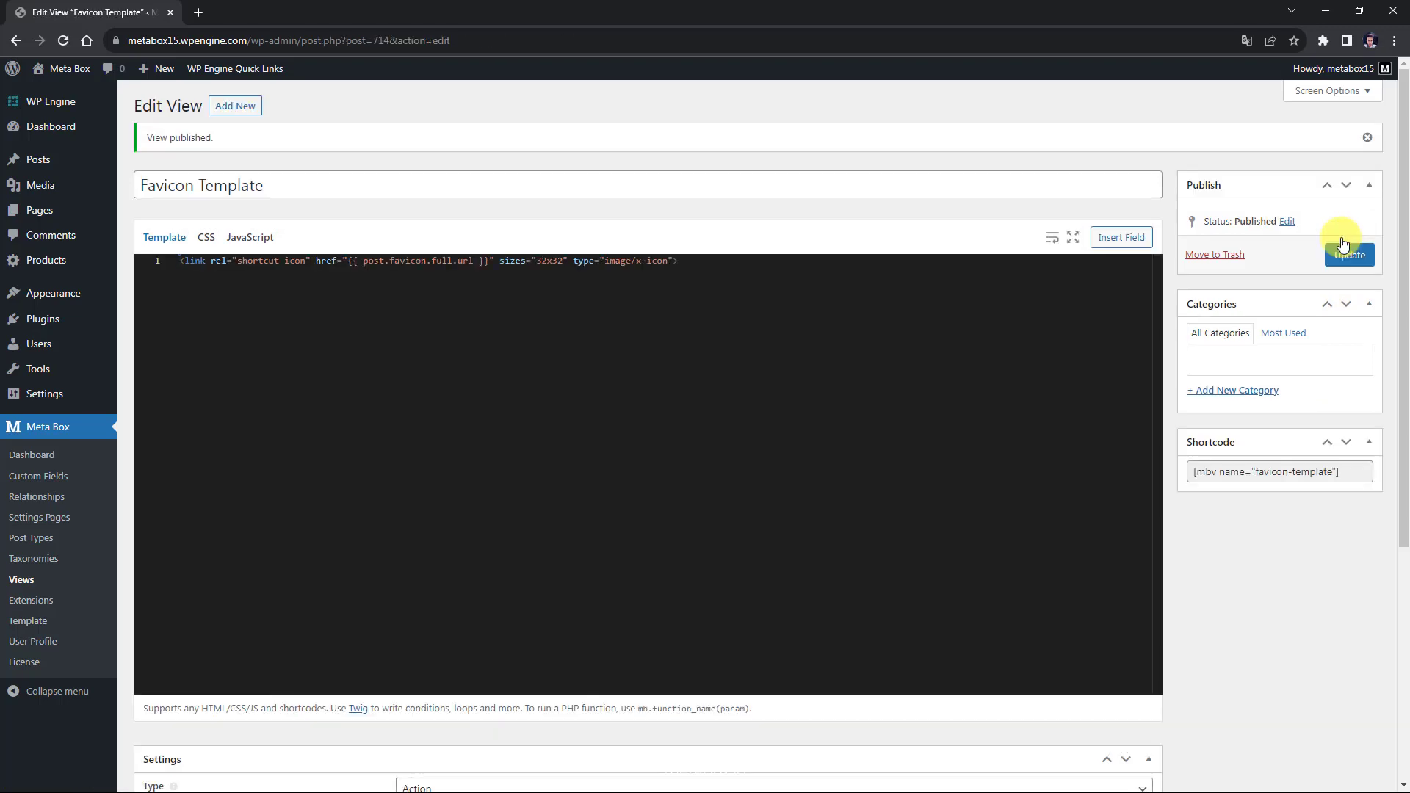